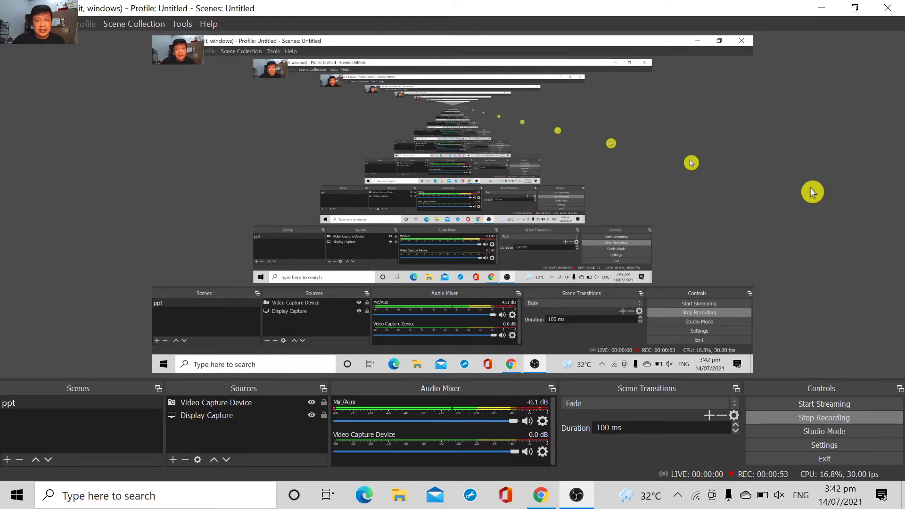
- Switch to Chrome and read the definition in the existing "what is slido app" search results
{"action": "left_click", "coordinate": [541, 496]}
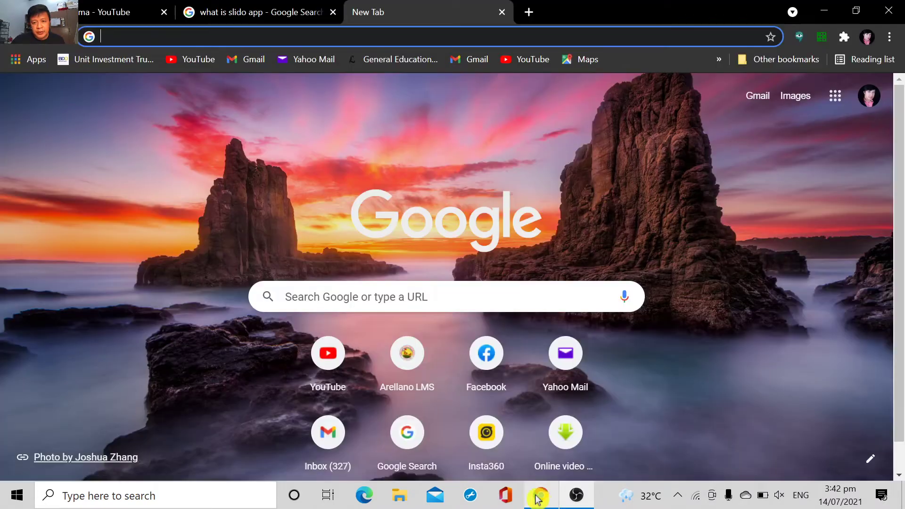
{"action": "left_click", "coordinate": [258, 12]}
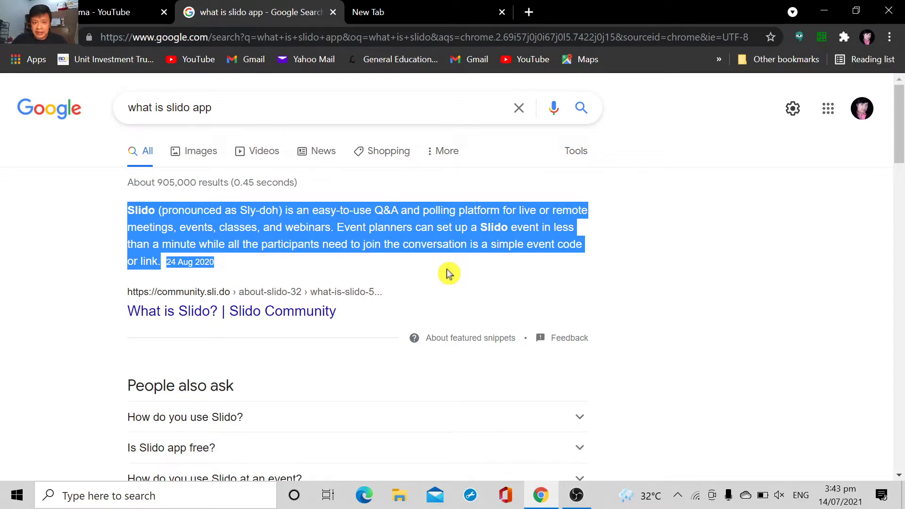
- Run a Google search for "slido" in the empty browser tab
{"action": "left_click", "coordinate": [411, 11]}
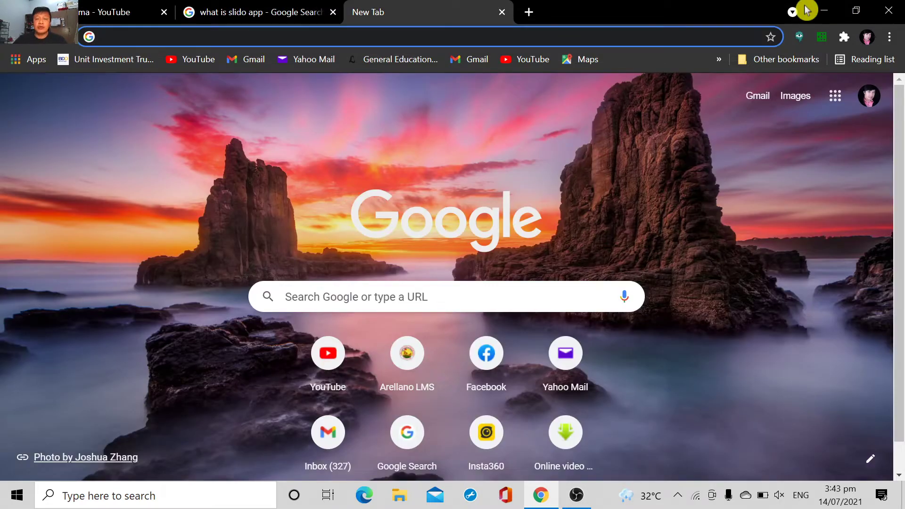
{"action": "left_click", "coordinate": [500, 300]}
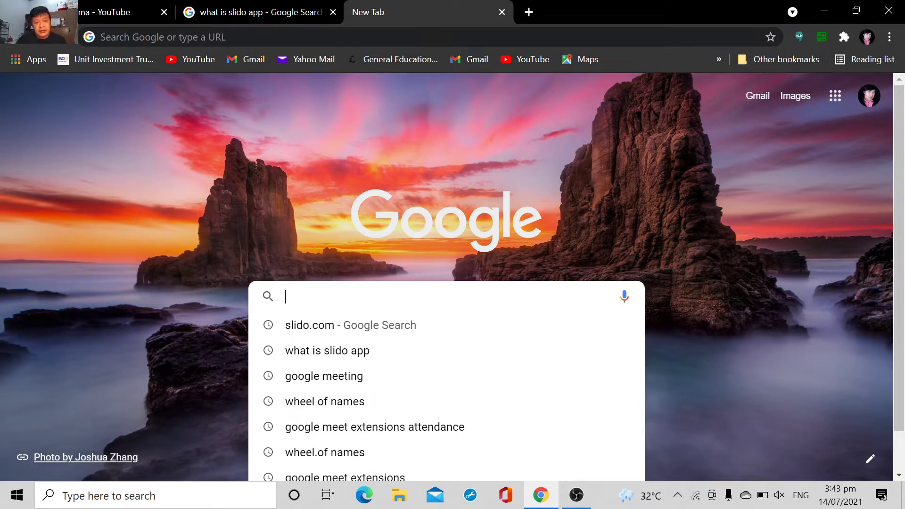
{"action": "type", "text": "slido"}
{"action": "key", "text": "Down"}
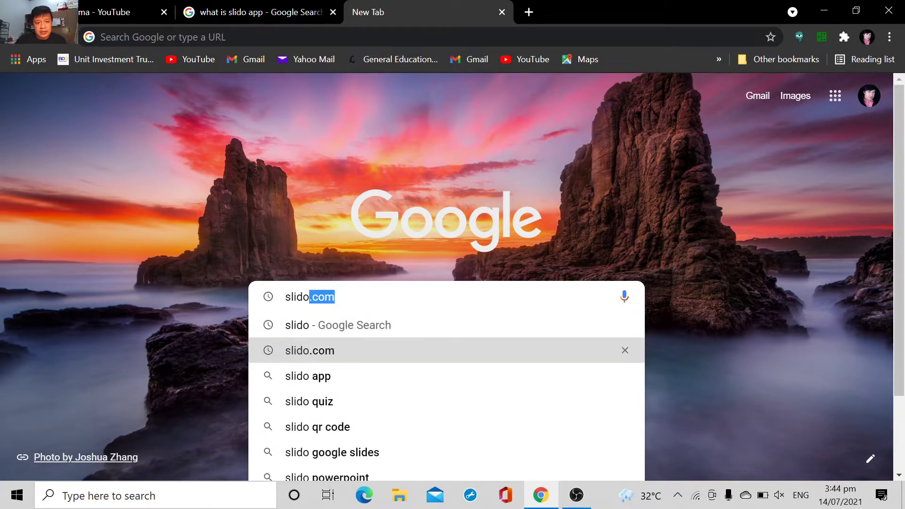
{"action": "key", "text": "Up"}
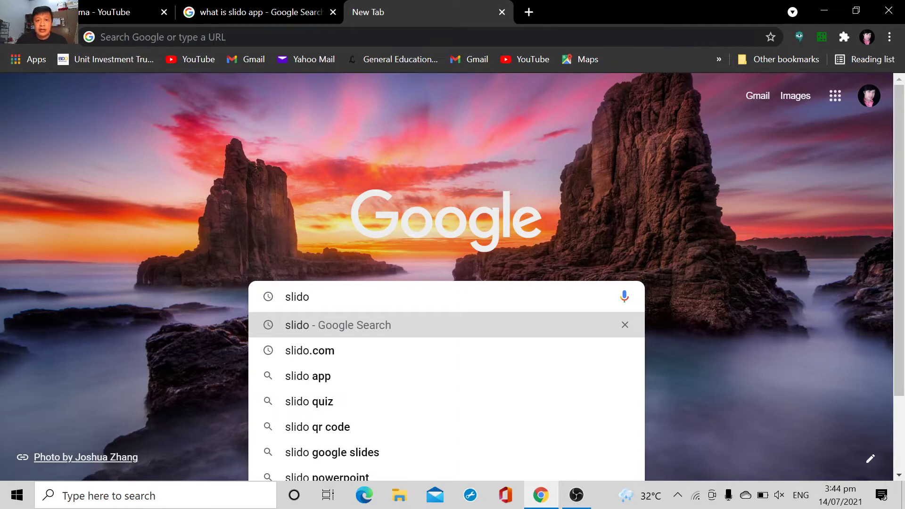
{"action": "key", "text": "Return"}
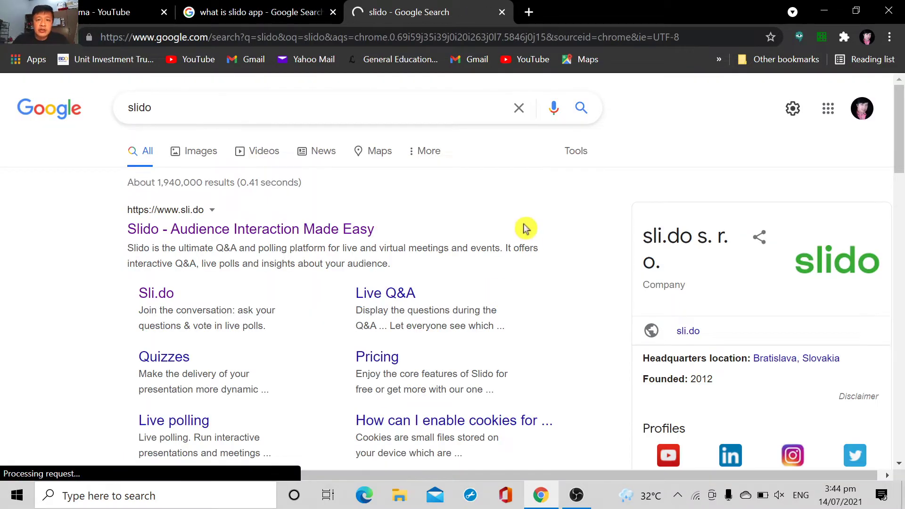
{"action": "scroll", "coordinate": [509, 186], "scroll_direction": "down", "scroll_amount": 3}
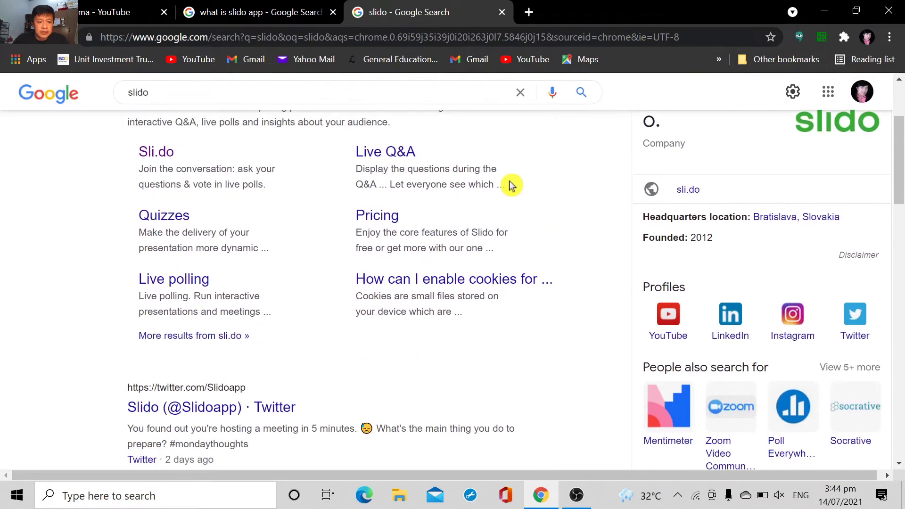
{"action": "scroll", "coordinate": [512, 185], "scroll_direction": "down", "scroll_amount": 2}
{"action": "scroll", "coordinate": [517, 193], "scroll_direction": "up", "scroll_amount": 5}
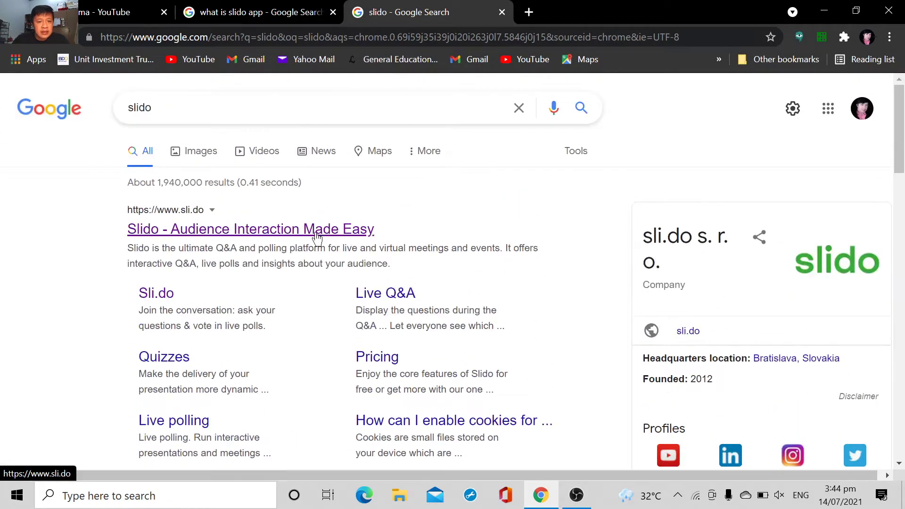
{"action": "left_click", "coordinate": [178, 232]}
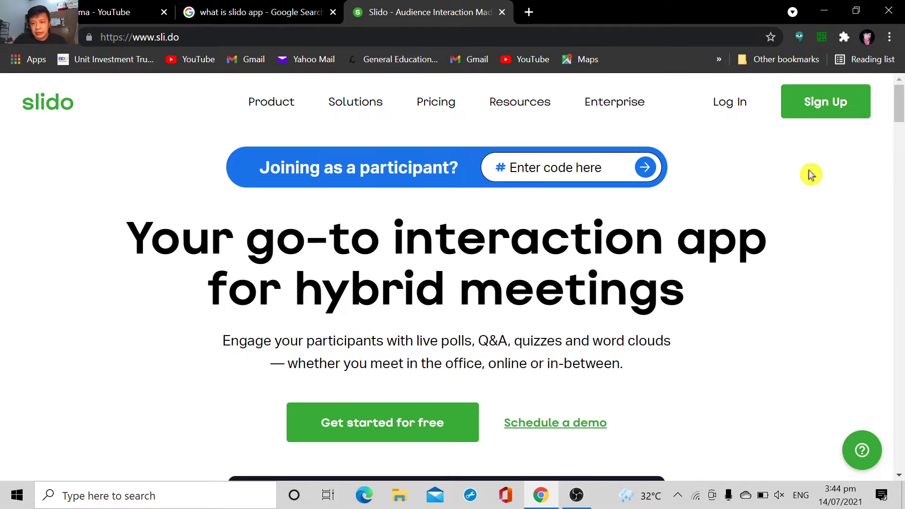
- Log in to Slido with the existing Google account
{"action": "scroll", "coordinate": [823, 184], "scroll_direction": "down", "scroll_amount": 3}
{"action": "scroll", "coordinate": [823, 192], "scroll_direction": "up", "scroll_amount": 3}
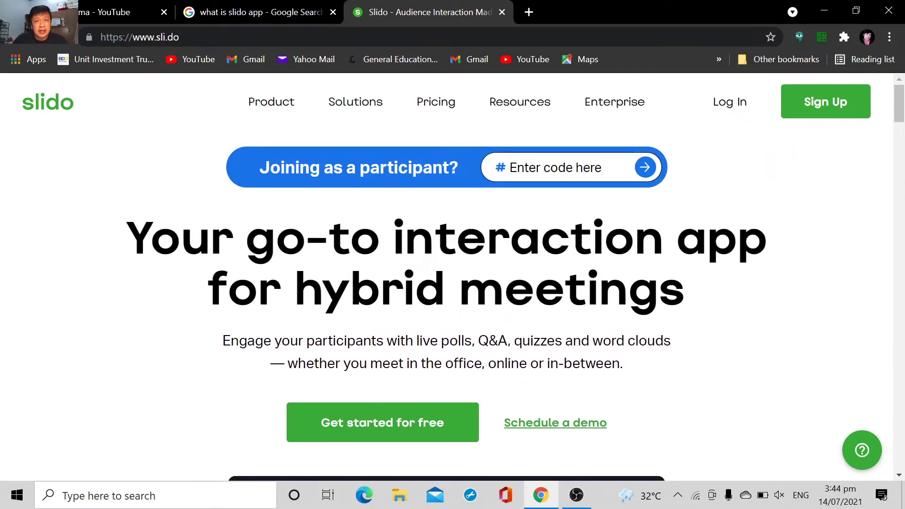
{"action": "left_click", "coordinate": [729, 104]}
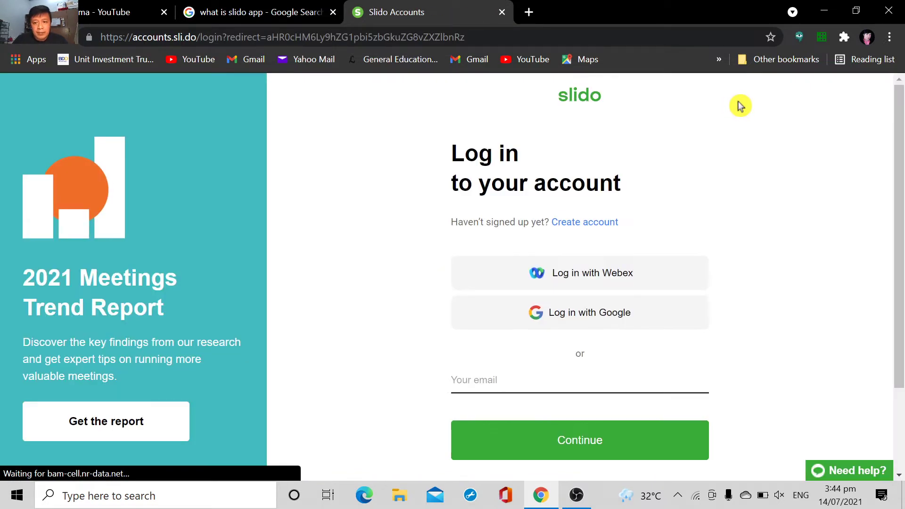
{"action": "left_click", "coordinate": [617, 319]}
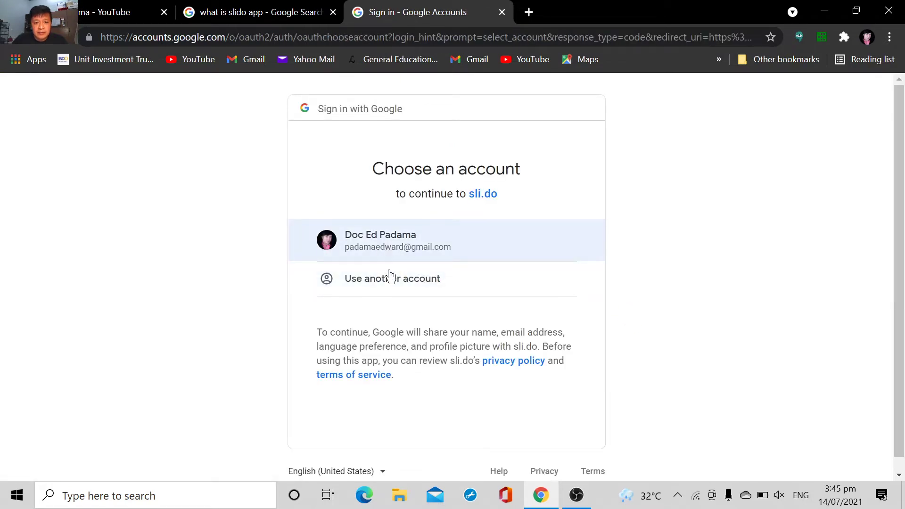
{"action": "left_click", "coordinate": [387, 243]}
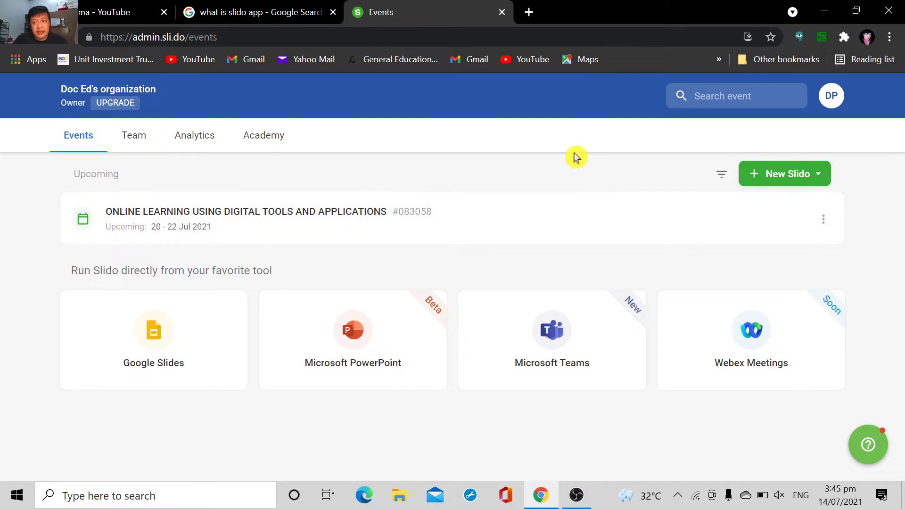
- Schedule a new Slido event from scratch named "sample", keeping the suggested dates and event code
{"action": "left_click", "coordinate": [770, 171]}
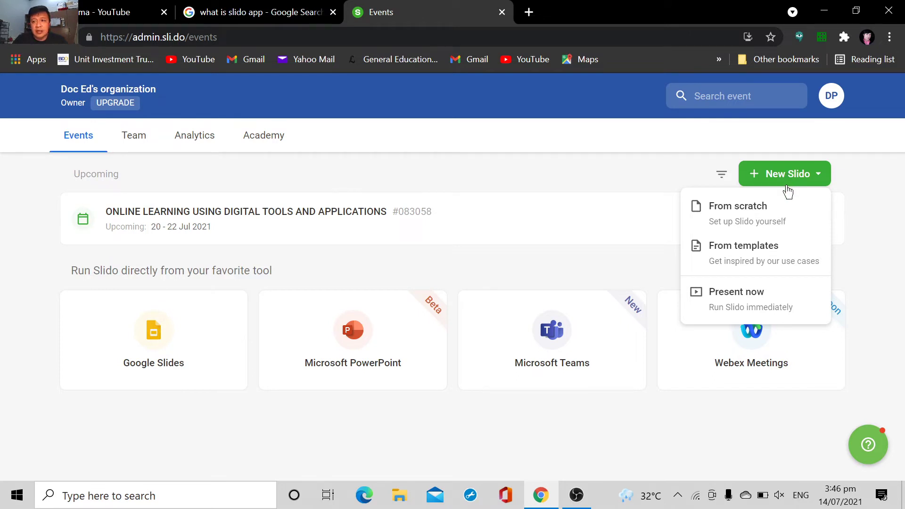
{"action": "left_click", "coordinate": [783, 175]}
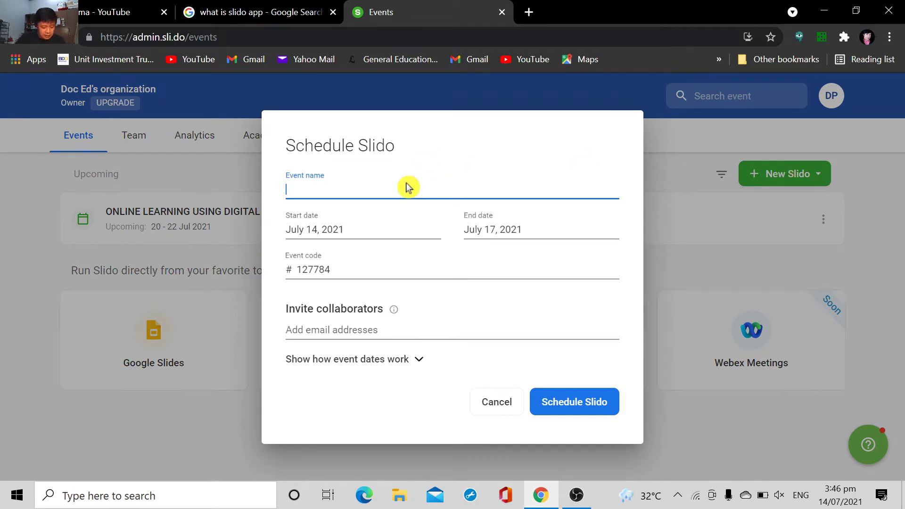
{"action": "type", "text": "sampl"}
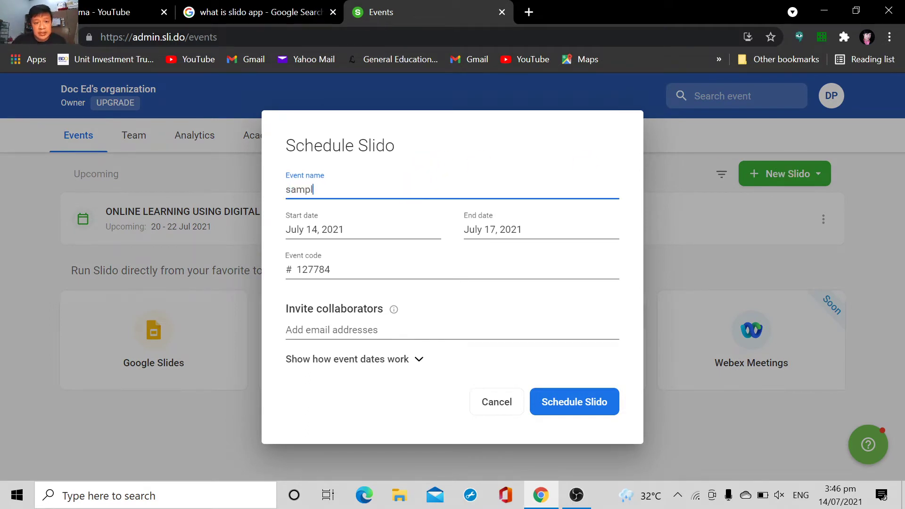
{"action": "type", "text": "e"}
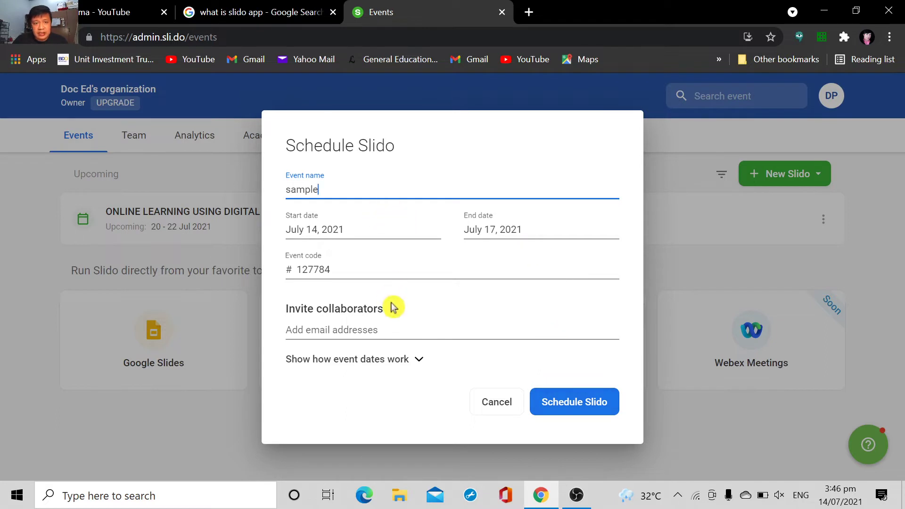
{"action": "left_click", "coordinate": [569, 407]}
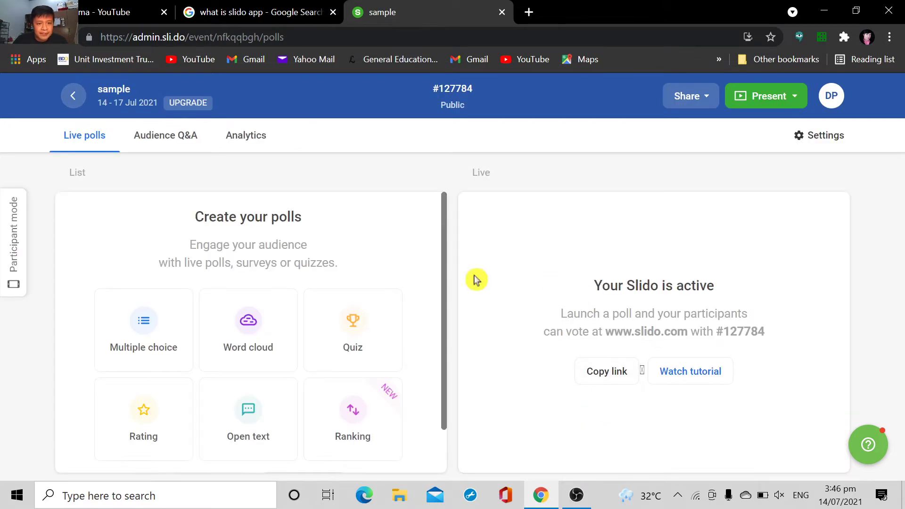
- Examine the poll types available for the event and their example previews
{"action": "scroll", "coordinate": [400, 239], "scroll_direction": "down", "scroll_amount": 1}
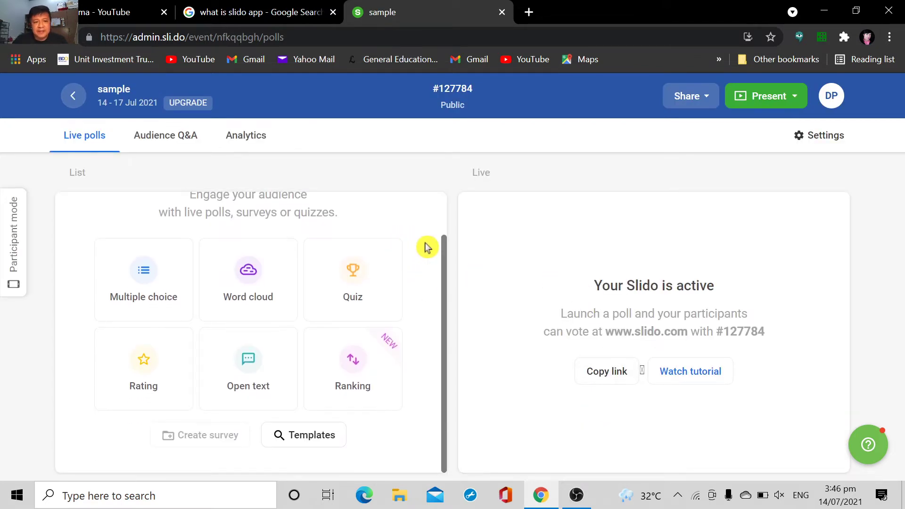
{"action": "scroll", "coordinate": [427, 247], "scroll_direction": "up", "scroll_amount": 1}
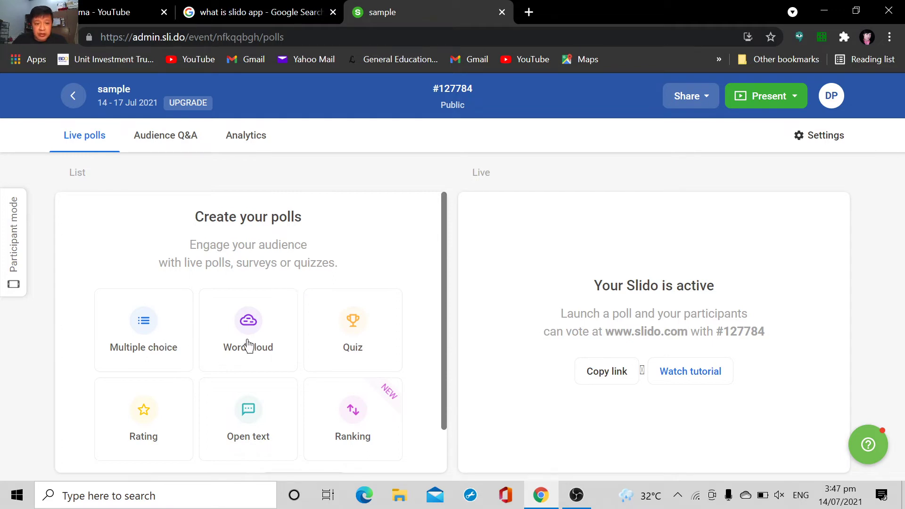
{"action": "mouse_move", "coordinate": [264, 362]}
{"action": "mouse_move", "coordinate": [126, 349]}
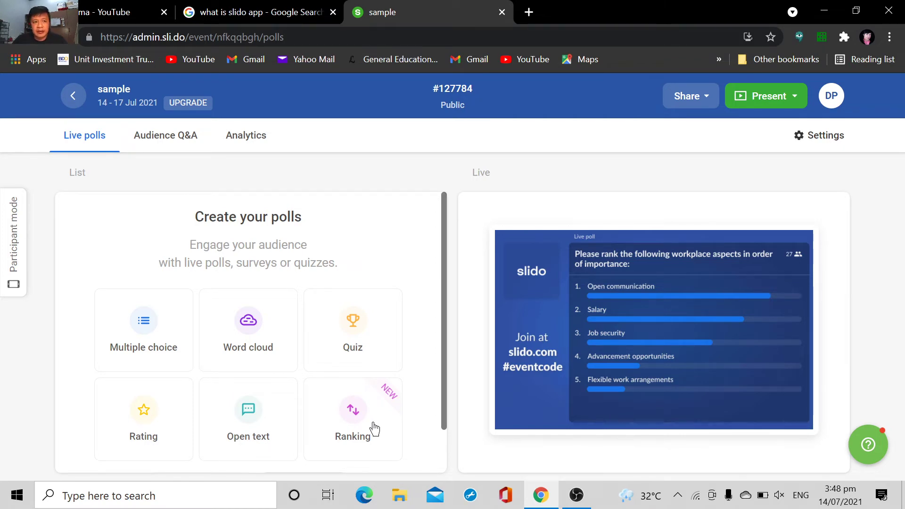
{"action": "left_click_drag", "start_coordinate": [441, 397], "coordinate": [447, 425]}
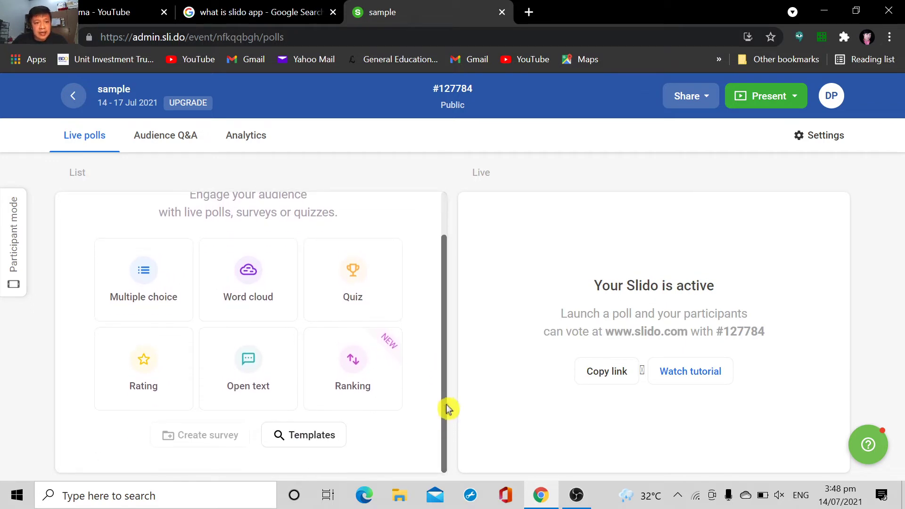
{"action": "left_click_drag", "start_coordinate": [448, 368], "coordinate": [447, 339]}
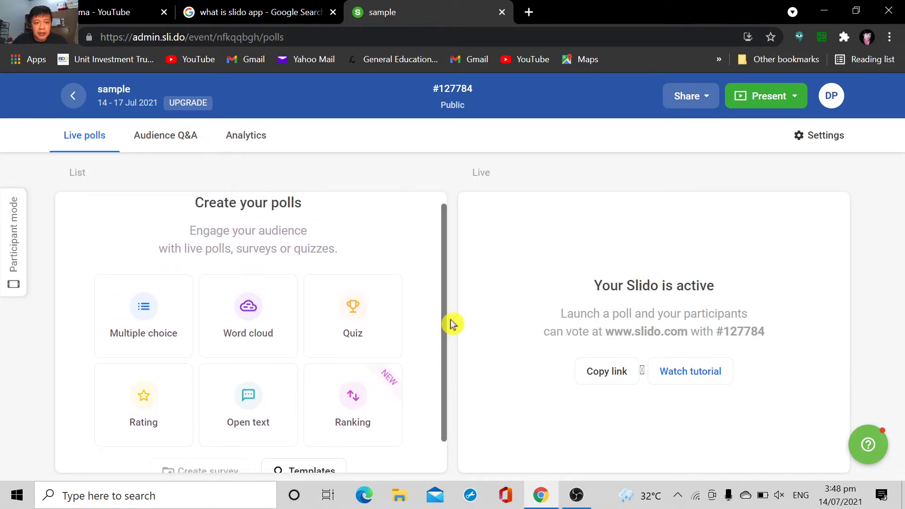
- Create and save a word cloud poll asking "IN ONE WORD, DESCRIBE YOUR EXPERIENCE INTEACHING ONLINE CLASS"
{"action": "mouse_move", "coordinate": [243, 312]}
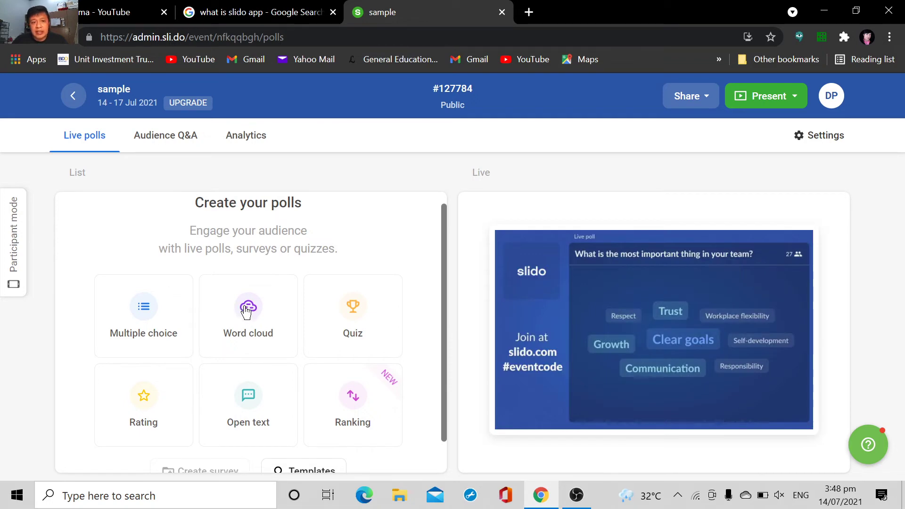
{"action": "left_click", "coordinate": [249, 306]}
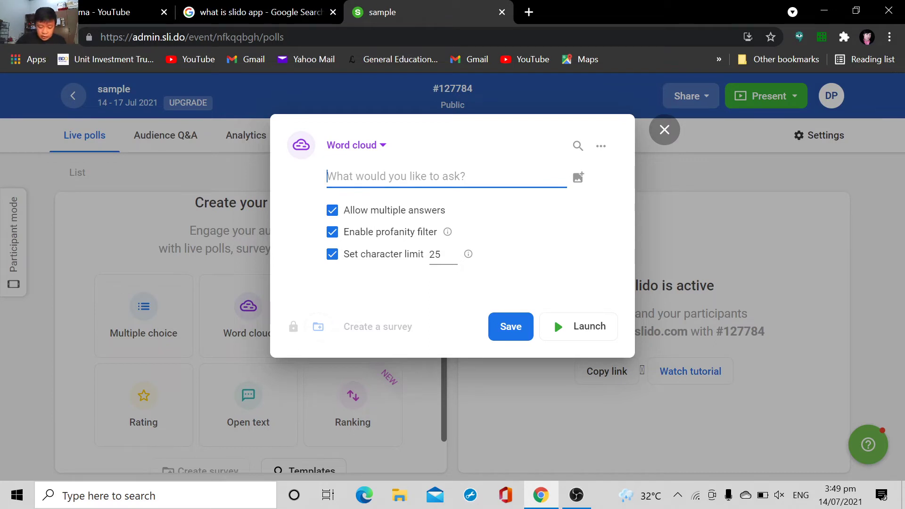
{"action": "type", "text": "IN ONE WORD"}
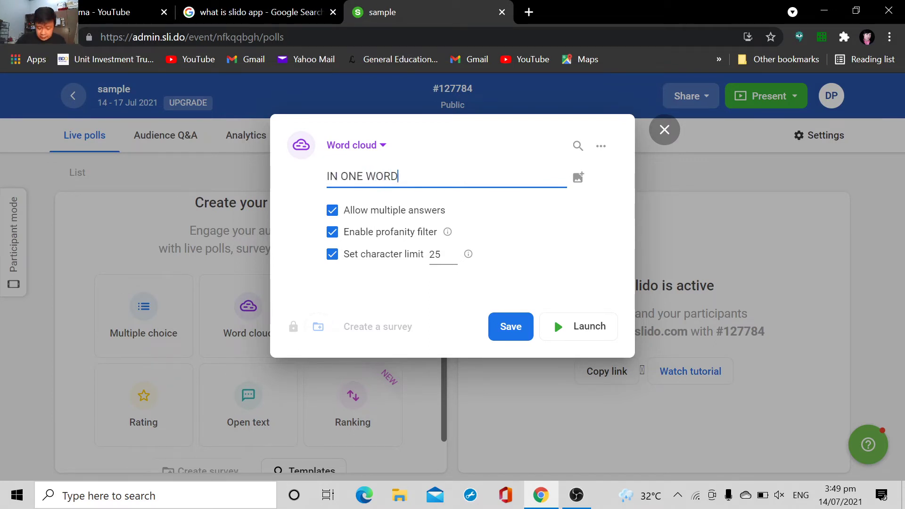
{"action": "type", "text": ", DE"}
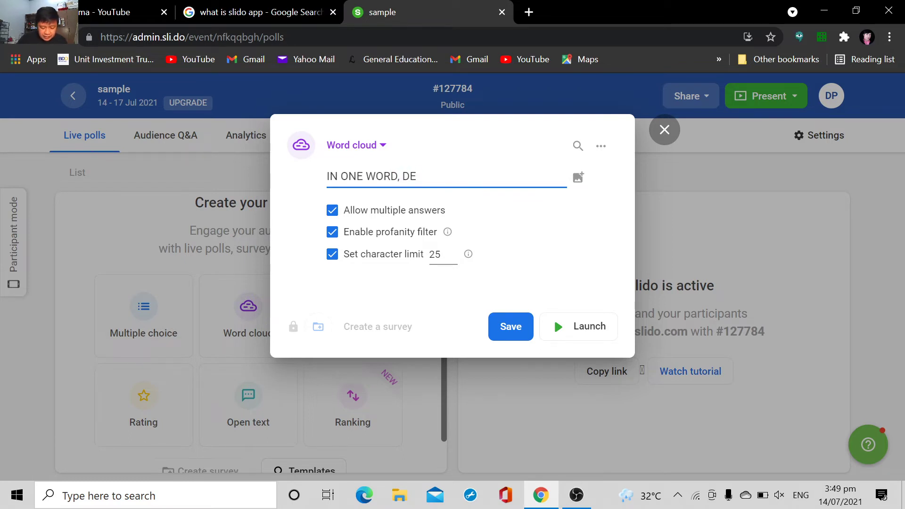
{"action": "type", "text": "SCRIBE YOUR EXPER"}
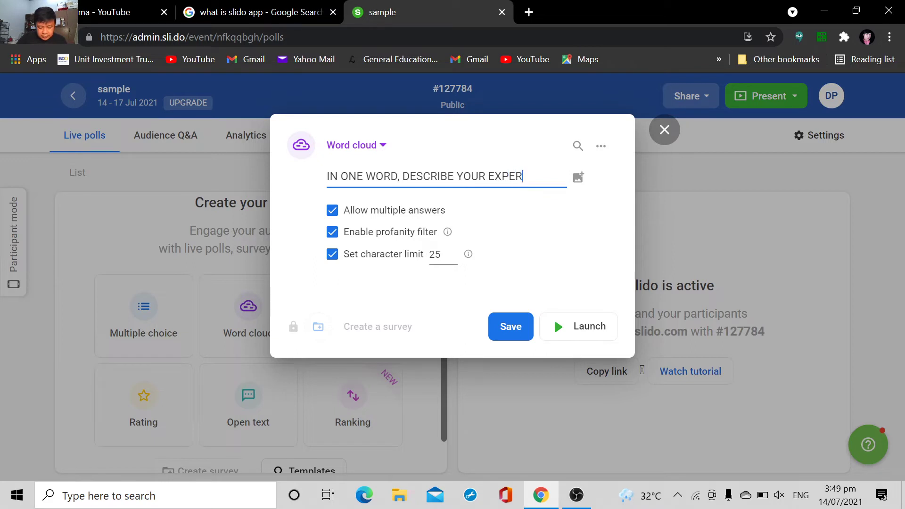
{"action": "type", "text": "IENCE I"}
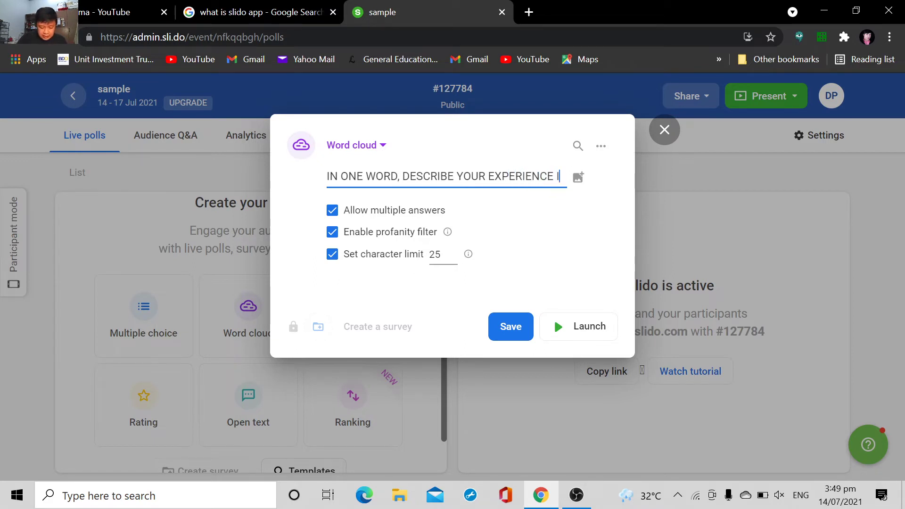
{"action": "type", "text": "N"}
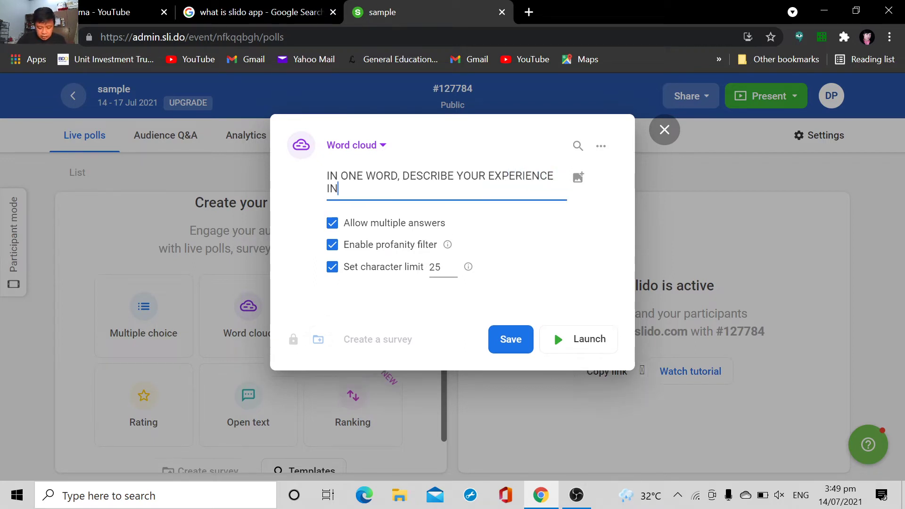
{"action": "type", "text": "TEACHING ONLINE CLASS"}
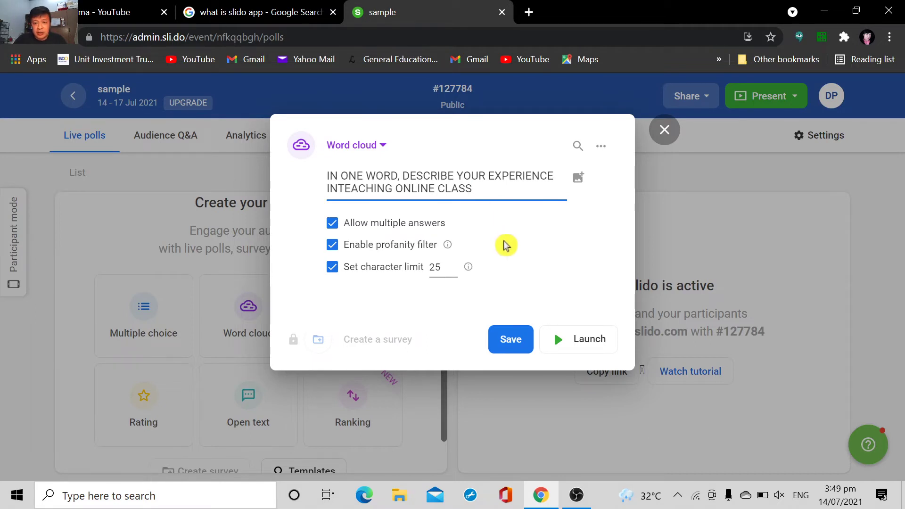
{"action": "left_click", "coordinate": [516, 343]}
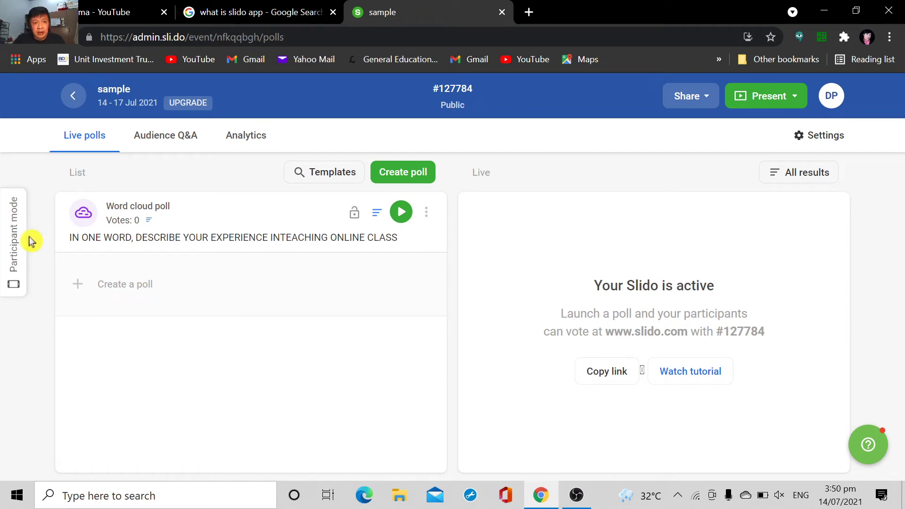
- Show the participant mode phone preview and launch the word cloud poll
{"action": "left_click", "coordinate": [15, 245]}
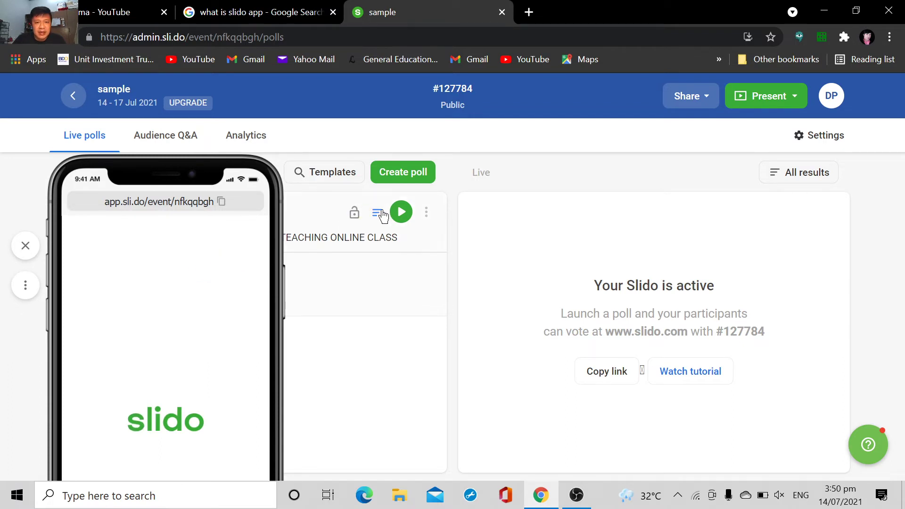
{"action": "left_click", "coordinate": [400, 213]}
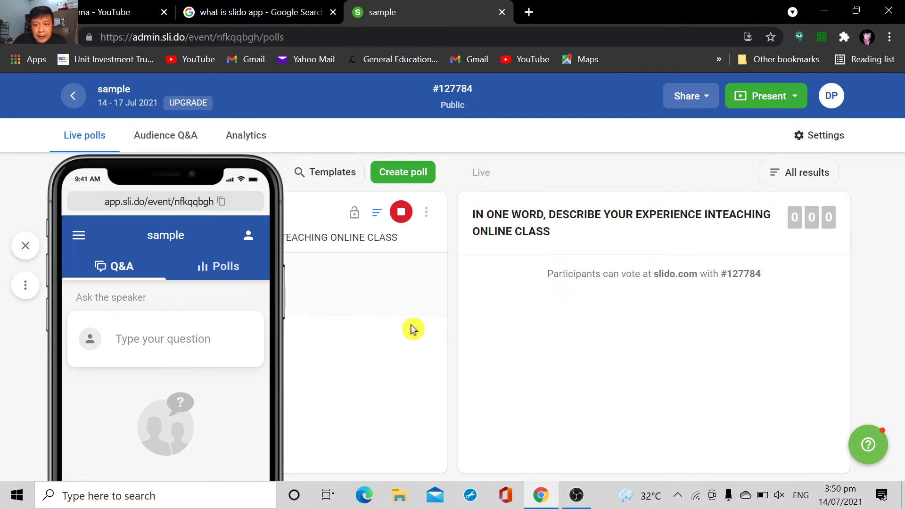
- Submit "STRESSED" anonymously as an audience question in the Q&A section of the participant phone preview
{"action": "left_click", "coordinate": [178, 351]}
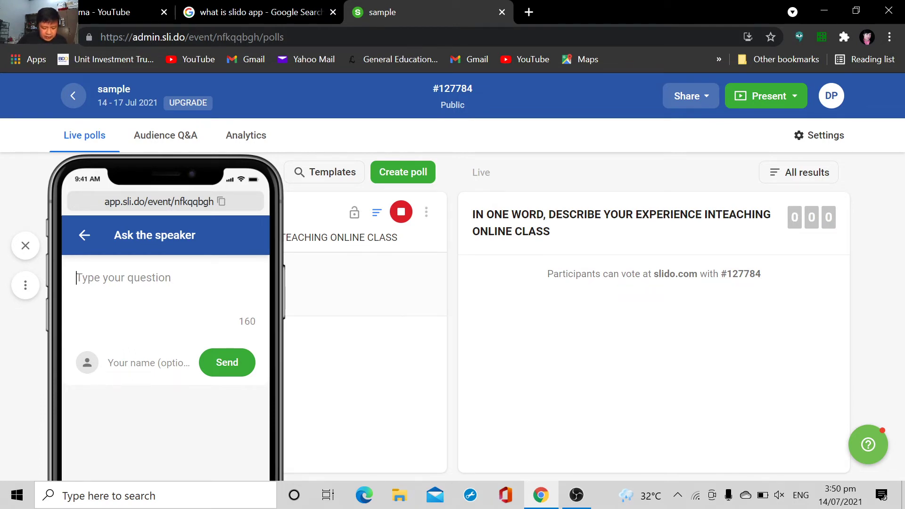
{"action": "type", "text": "ST"}
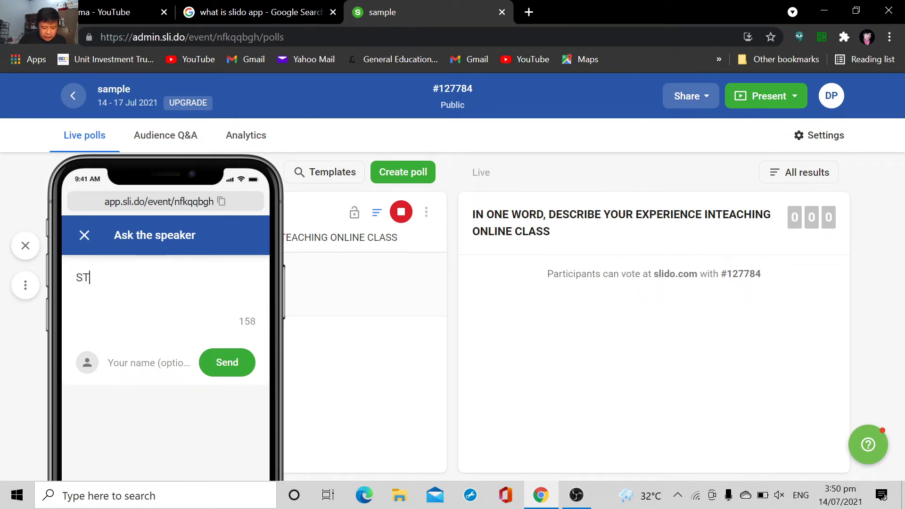
{"action": "type", "text": "RESSED"}
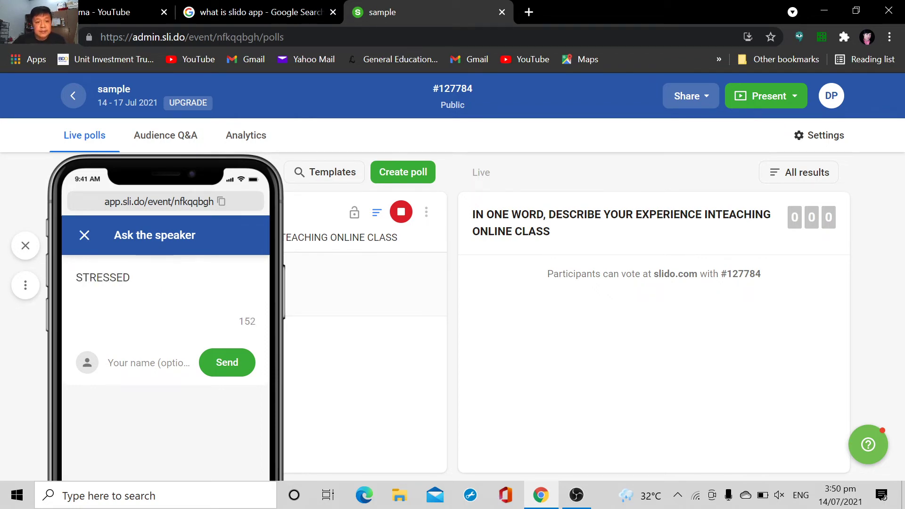
{"action": "left_click", "coordinate": [237, 367]}
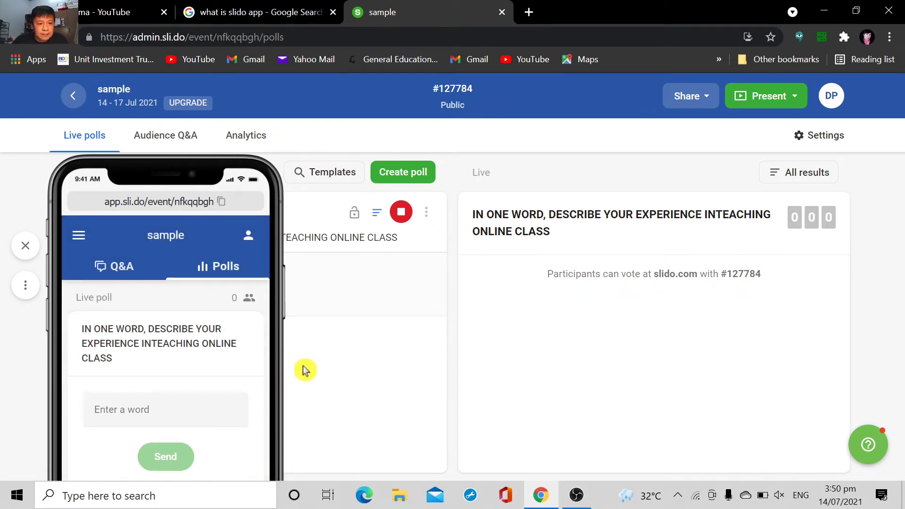
- Answer the live word cloud poll with "STRESSED" in the phone preview and review the resulting word cloud
{"action": "left_click", "coordinate": [151, 409]}
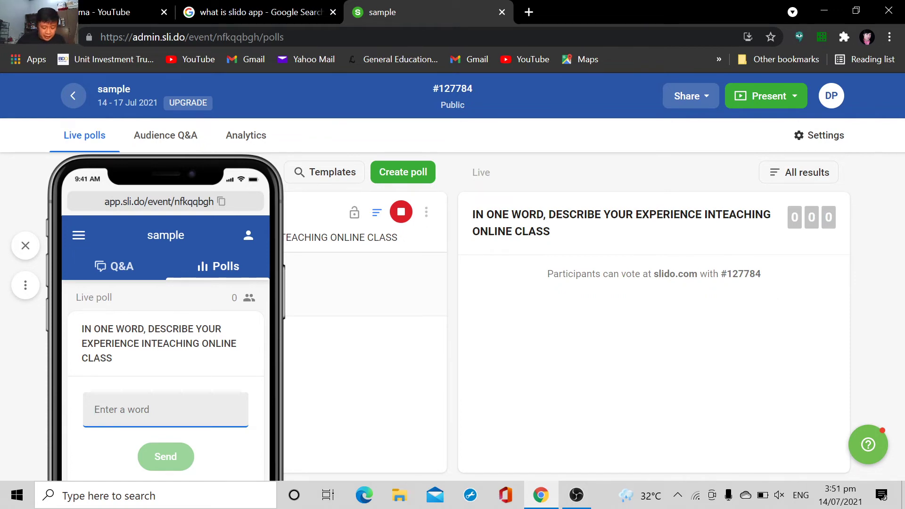
{"action": "type", "text": "STRESSED"}
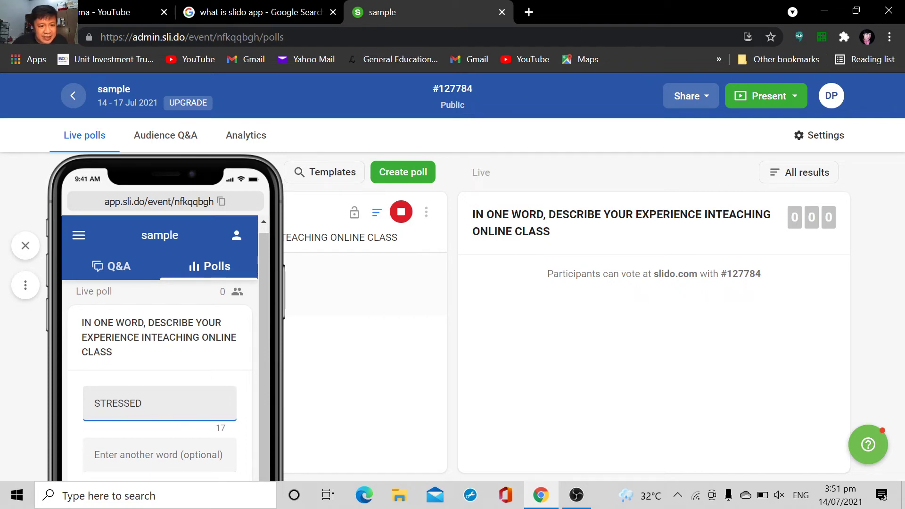
{"action": "key", "text": "Return"}
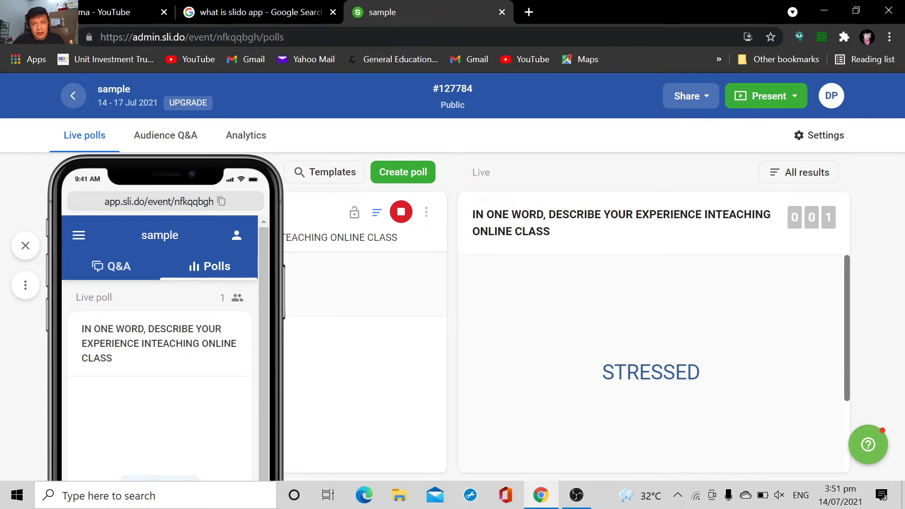
{"action": "scroll", "coordinate": [186, 366], "scroll_direction": "down", "scroll_amount": 3}
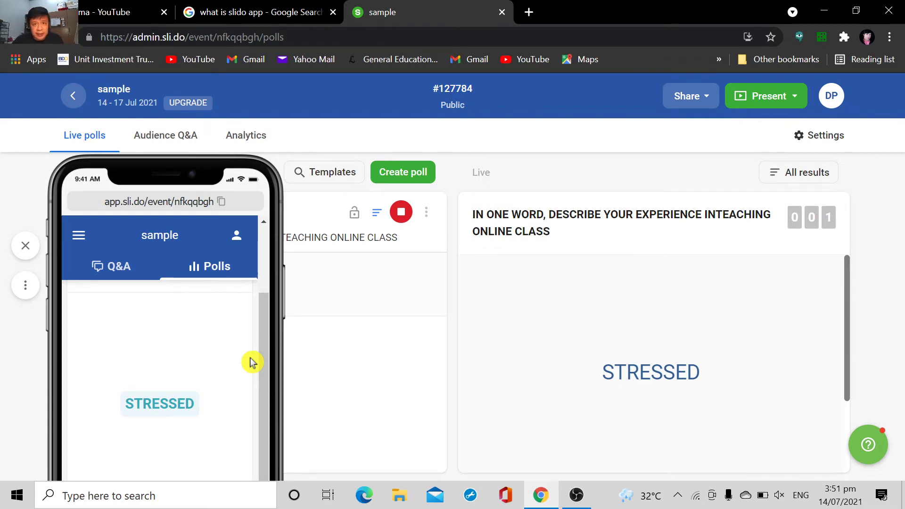
{"action": "scroll", "coordinate": [572, 415], "scroll_direction": "down", "scroll_amount": 3}
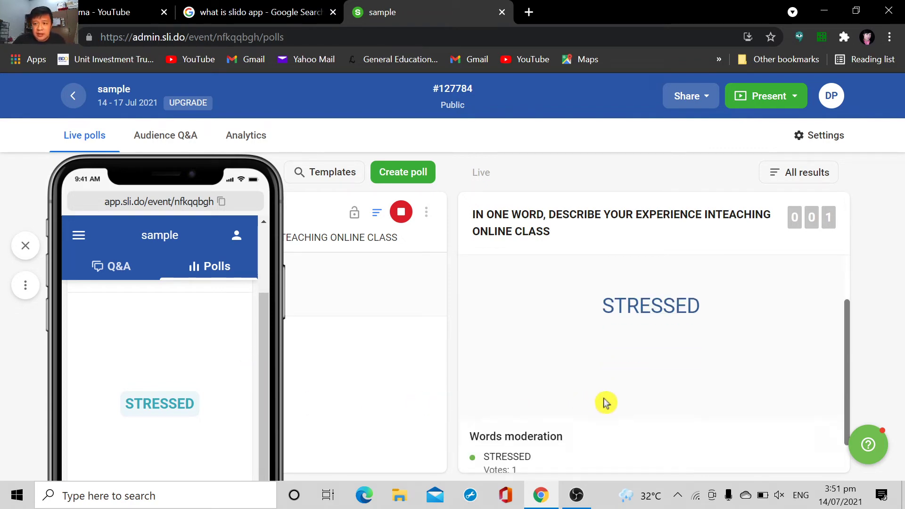
{"action": "scroll", "coordinate": [650, 399], "scroll_direction": "up", "scroll_amount": 2}
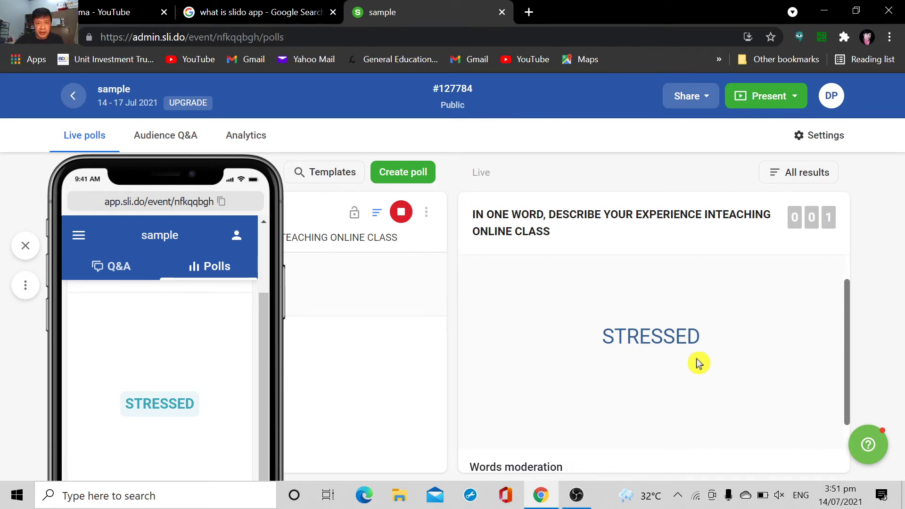
- Close the participant mode preview and stop the live word cloud poll
{"action": "left_click", "coordinate": [24, 246]}
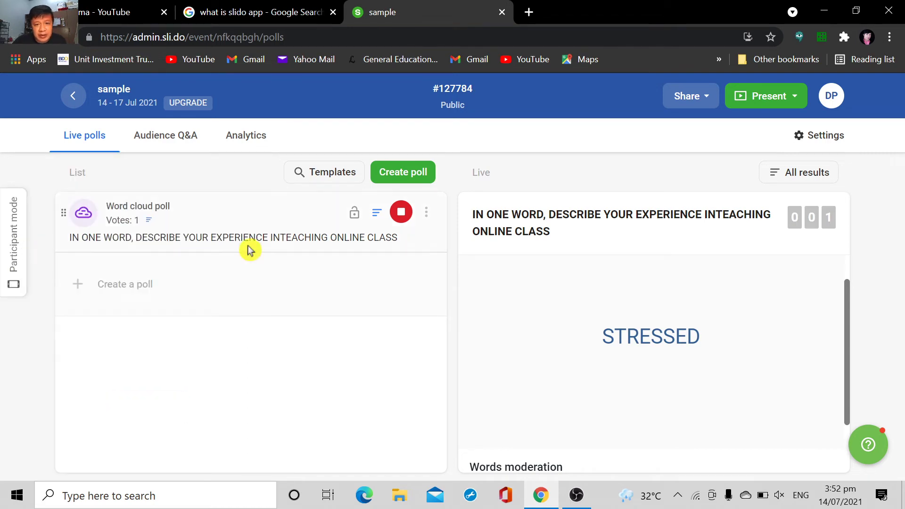
{"action": "left_click", "coordinate": [403, 214]}
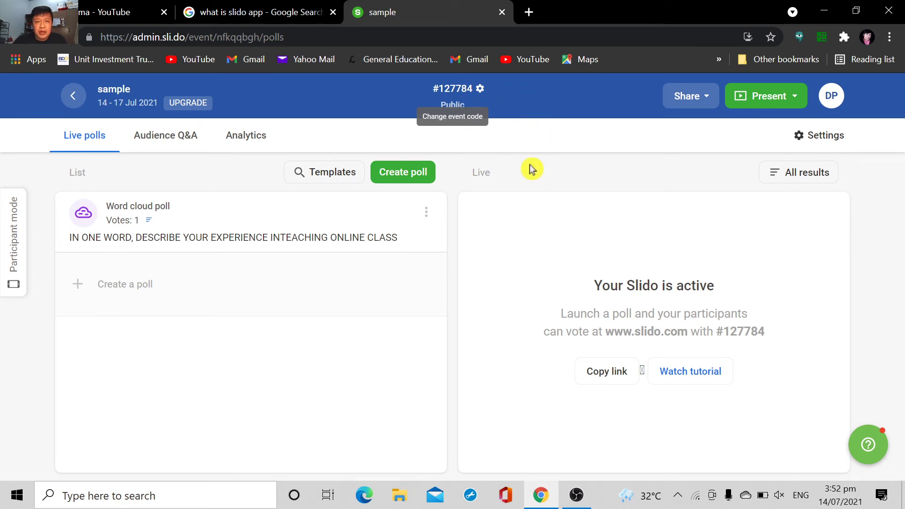
- Open the sample event's Present mode in a new tab and show it in fullscreen
{"action": "left_click", "coordinate": [765, 108]}
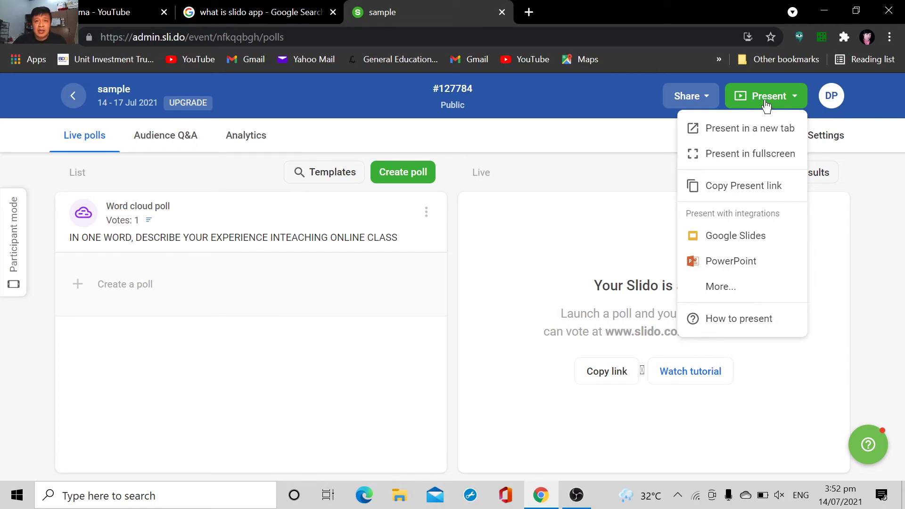
{"action": "left_click", "coordinate": [688, 96]}
{"action": "left_click", "coordinate": [639, 91]}
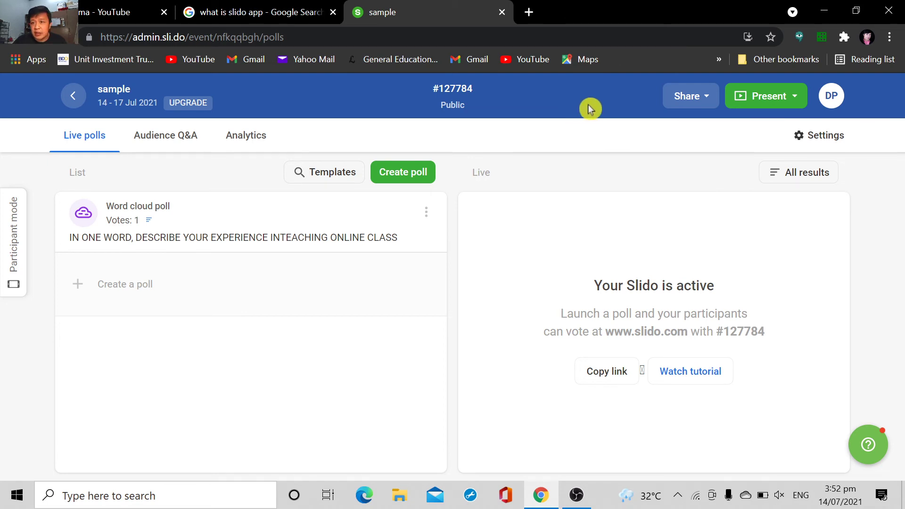
{"action": "left_click", "coordinate": [745, 97]}
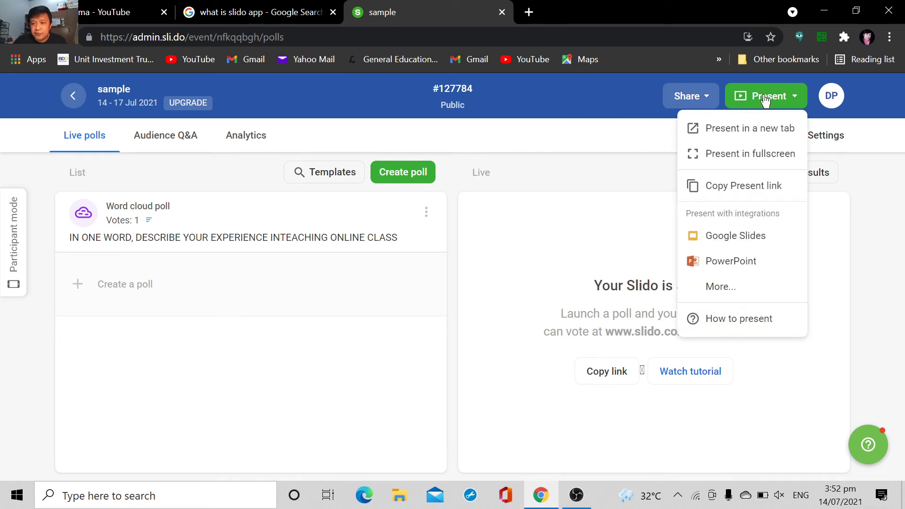
{"action": "left_click", "coordinate": [765, 98]}
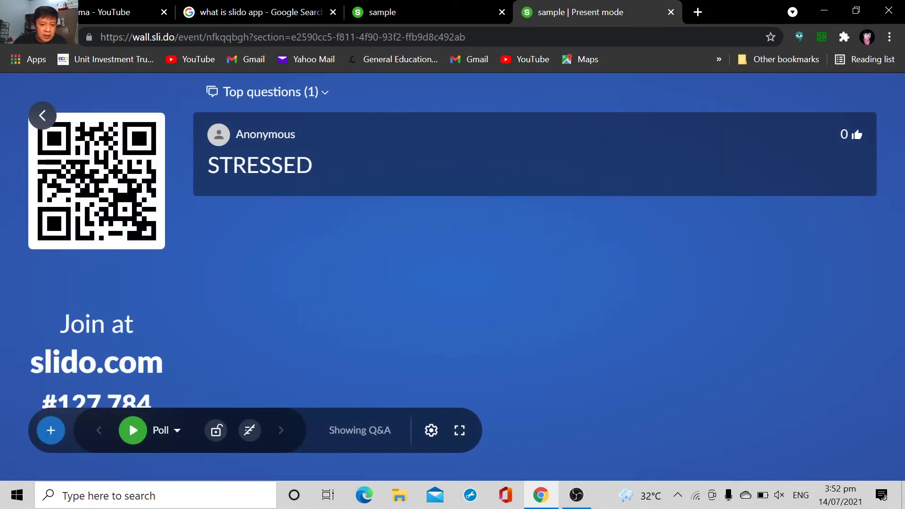
{"action": "left_click", "coordinate": [462, 432]}
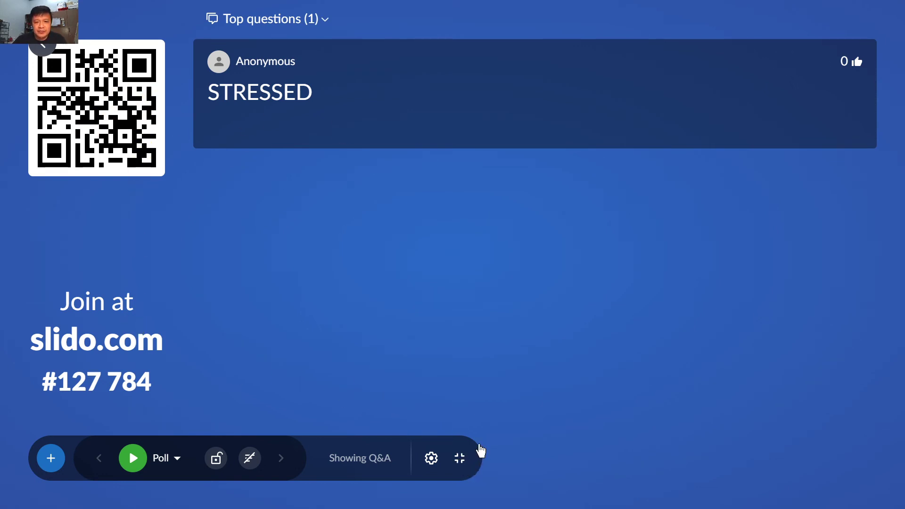
- Exit the fullscreen presentation, return to the admin view and go back to the original sample event tab
{"action": "left_click", "coordinate": [460, 459]}
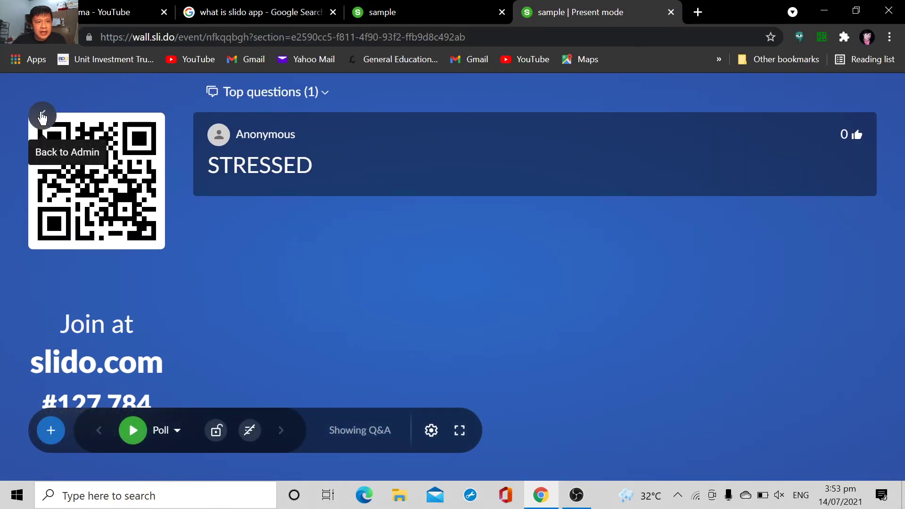
{"action": "left_click", "coordinate": [42, 117]}
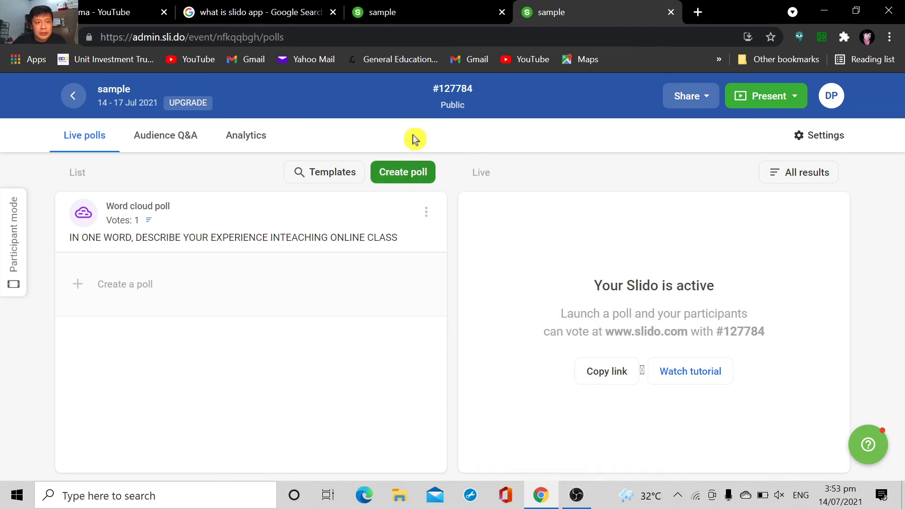
{"action": "left_click", "coordinate": [430, 8]}
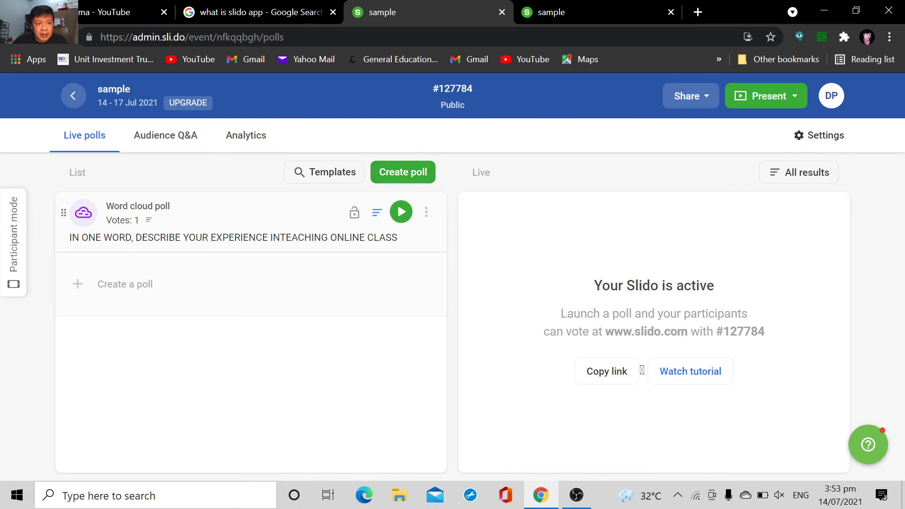
- Start a new poll of the Ranking type and enter "RANK THE FF" as its question
{"action": "left_click", "coordinate": [150, 285]}
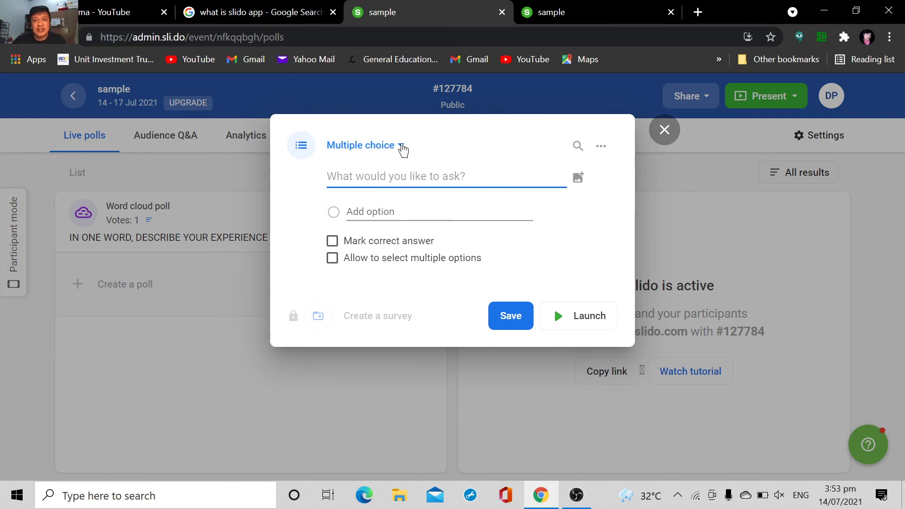
{"action": "left_click", "coordinate": [403, 146]}
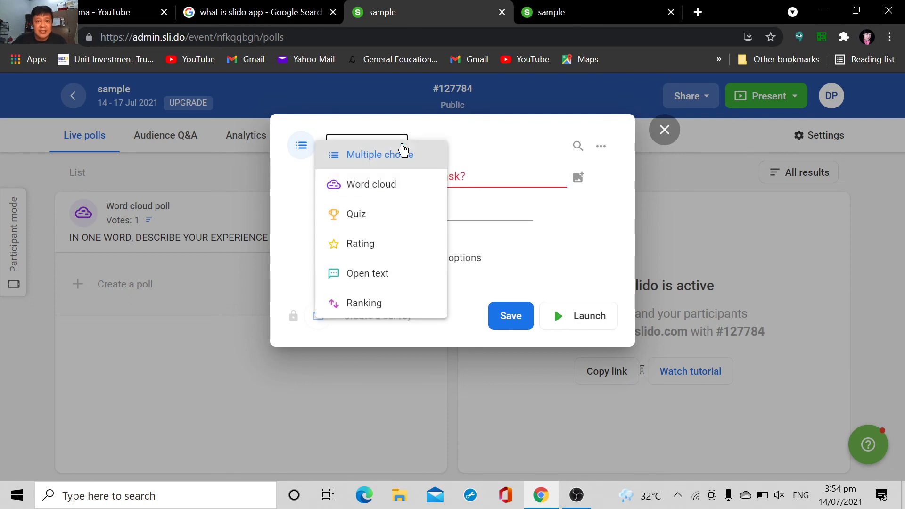
{"action": "left_click", "coordinate": [443, 132]}
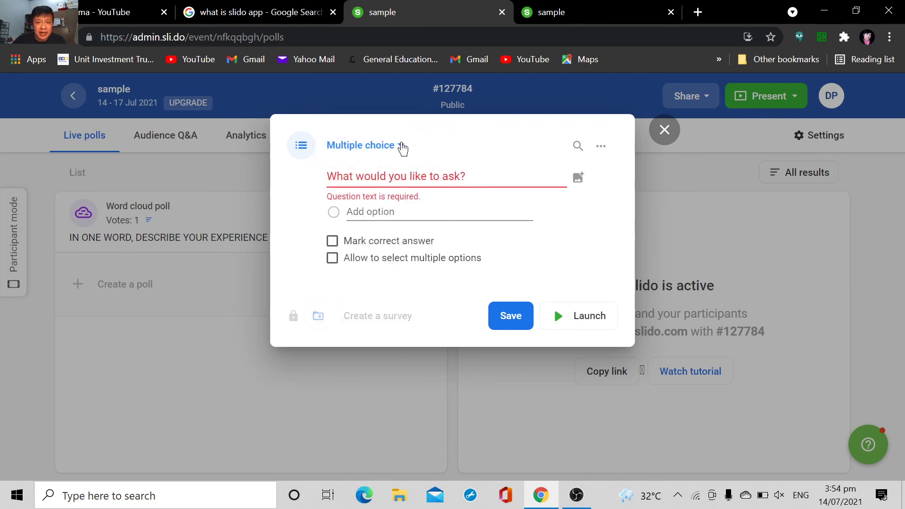
{"action": "double_click", "coordinate": [397, 149]}
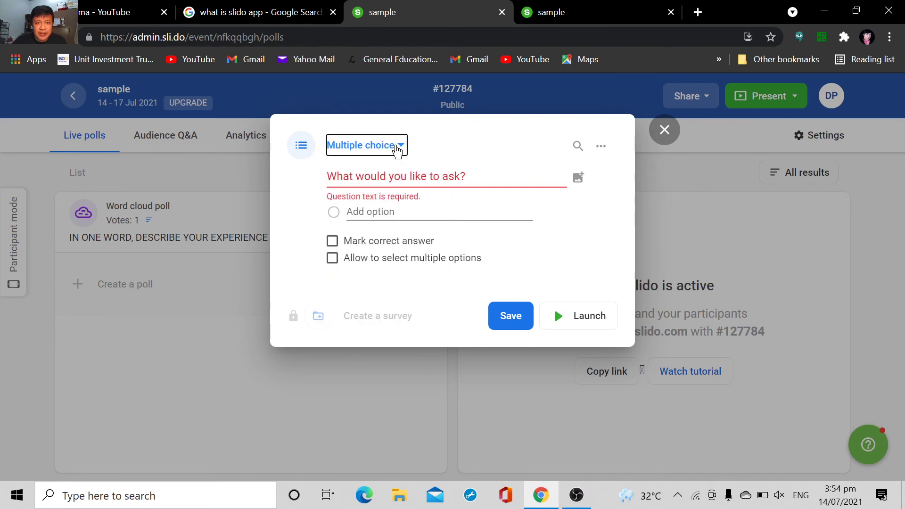
{"action": "left_click", "coordinate": [398, 148]}
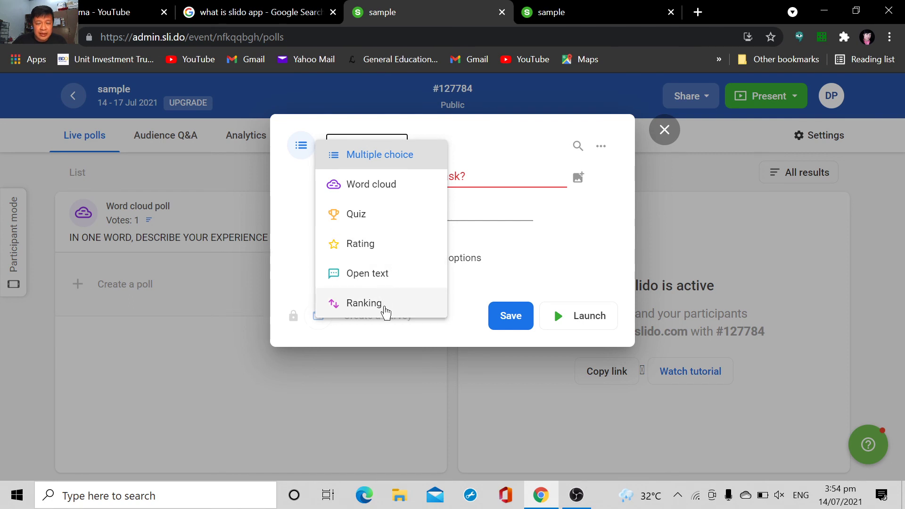
{"action": "left_click", "coordinate": [385, 305]}
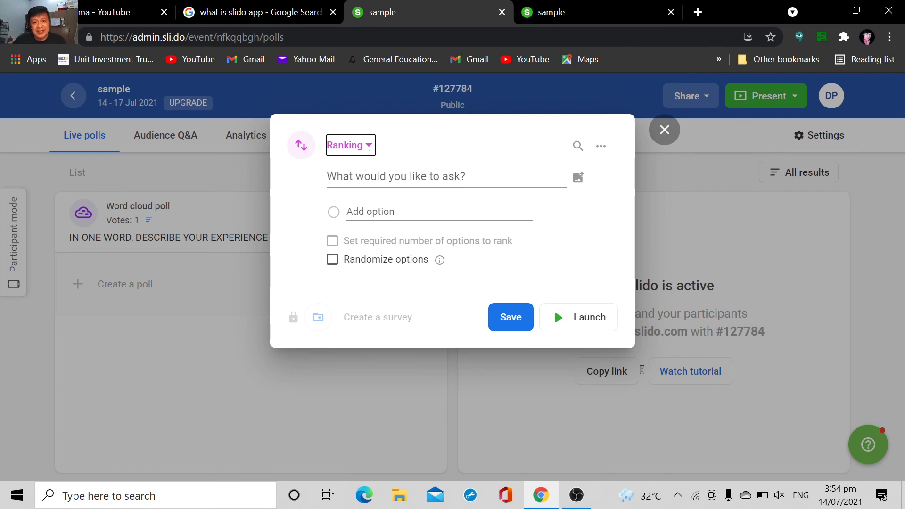
{"action": "left_click", "coordinate": [455, 178]}
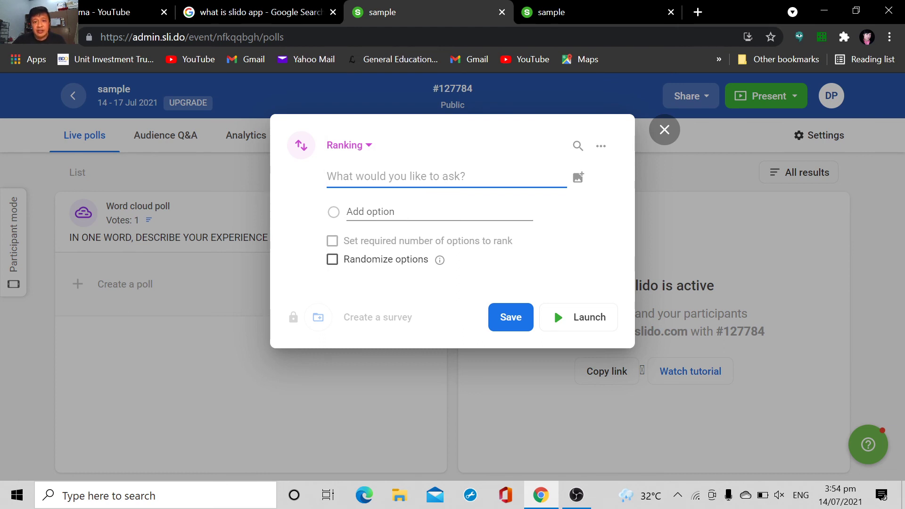
{"action": "type", "text": "RANK"}
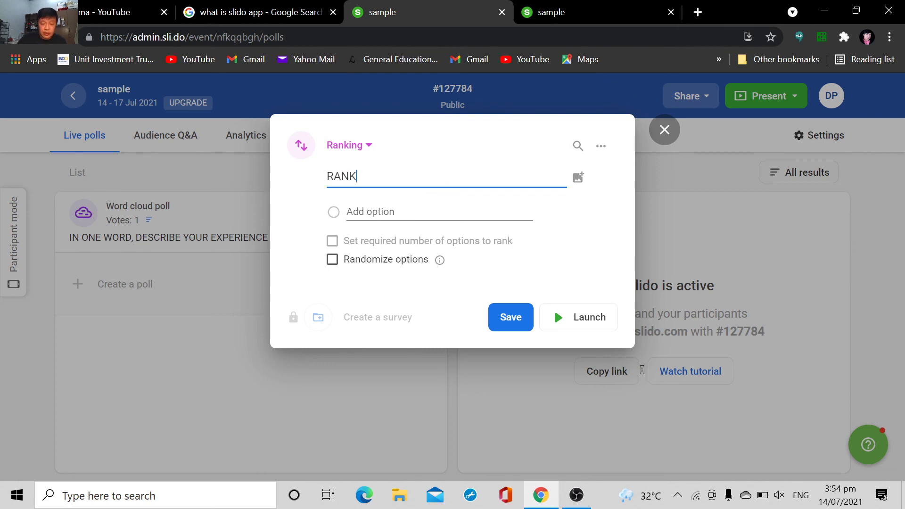
{"action": "type", "text": " THE F"}
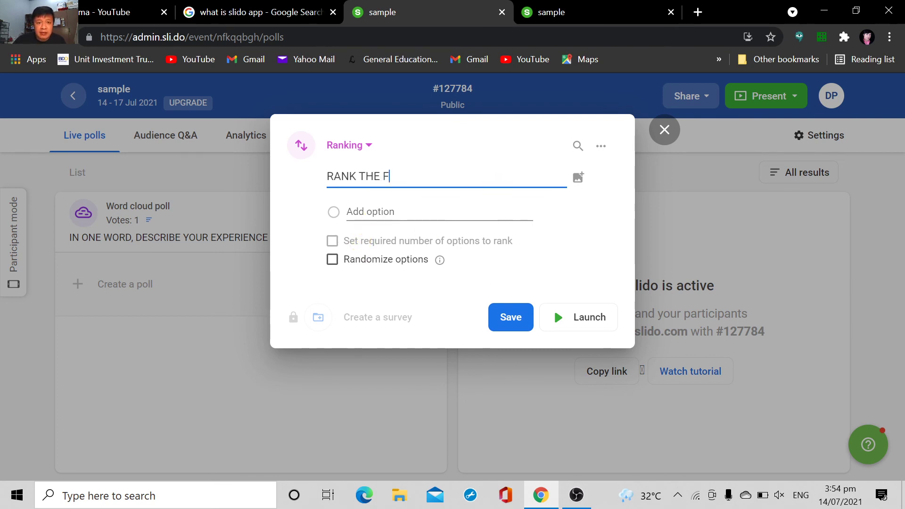
{"action": "type", "text": "F"}
- Add the options A, B, C and D to the ranking poll and save it
{"action": "left_click", "coordinate": [361, 212]}
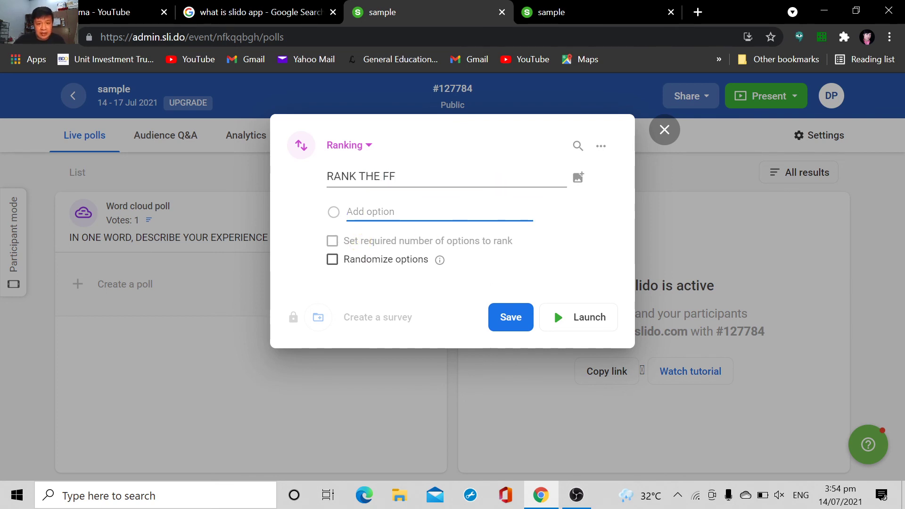
{"action": "type", "text": "A"}
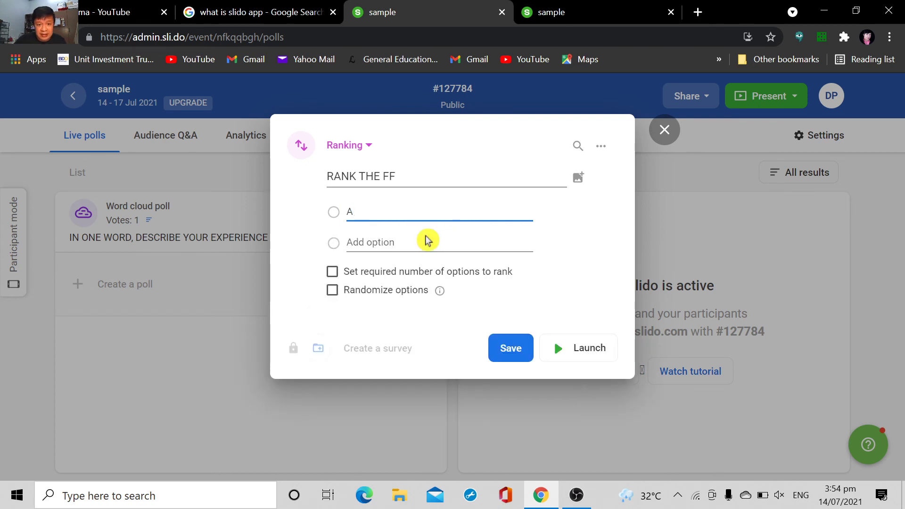
{"action": "key", "text": "Return"}
{"action": "type", "text": "B"}
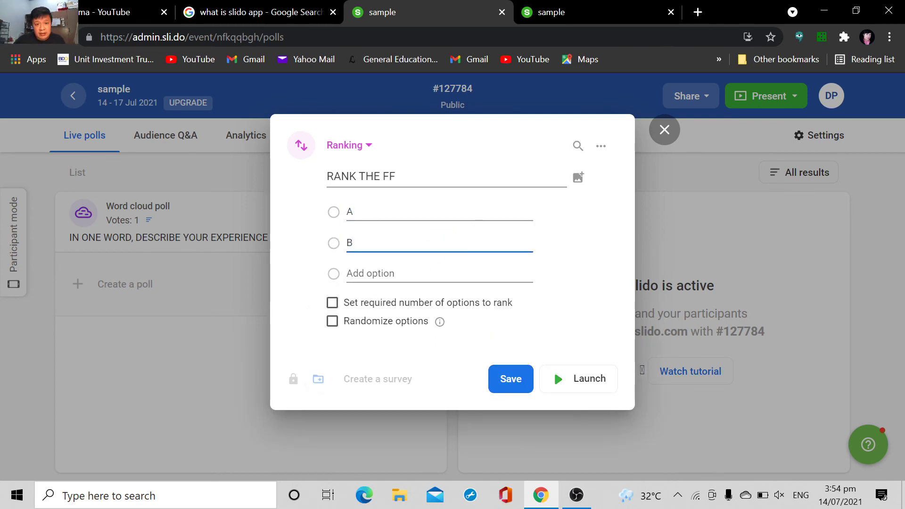
{"action": "key", "text": "Return"}
{"action": "type", "text": "C"}
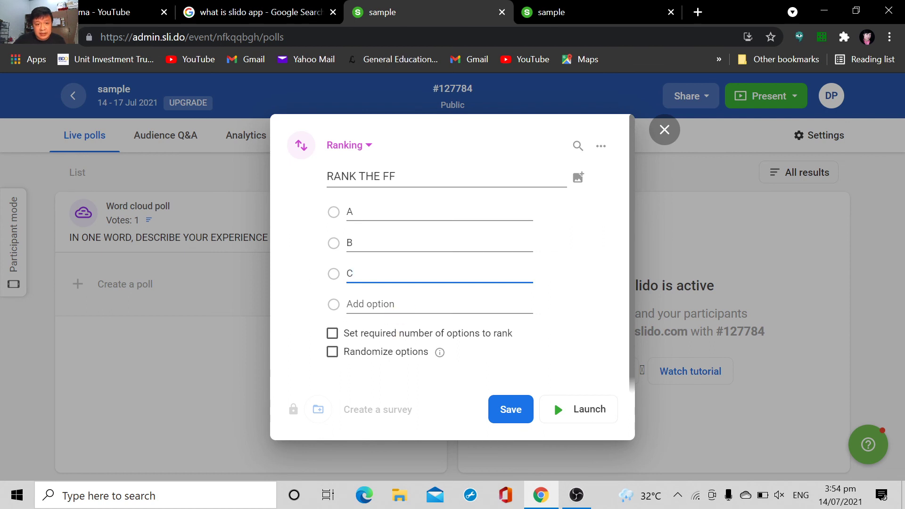
{"action": "key", "text": "Return"}
{"action": "type", "text": "D"}
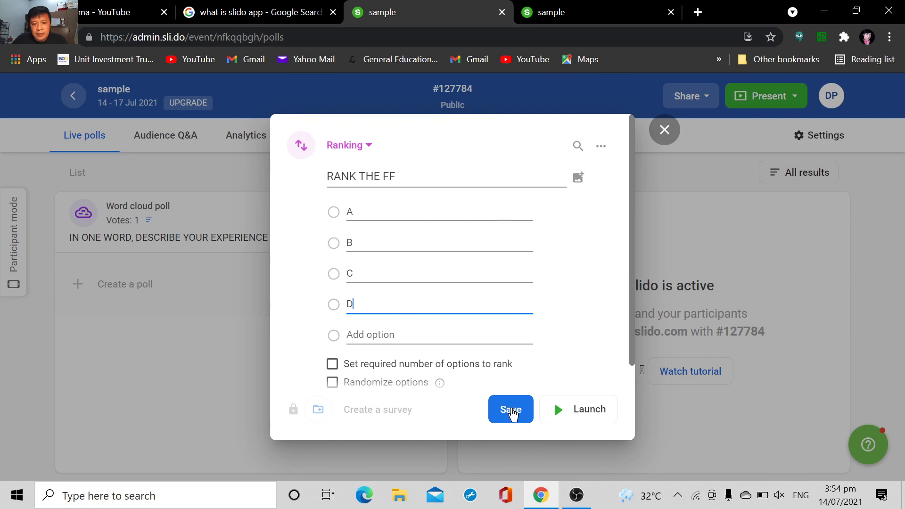
{"action": "left_click", "coordinate": [512, 414]}
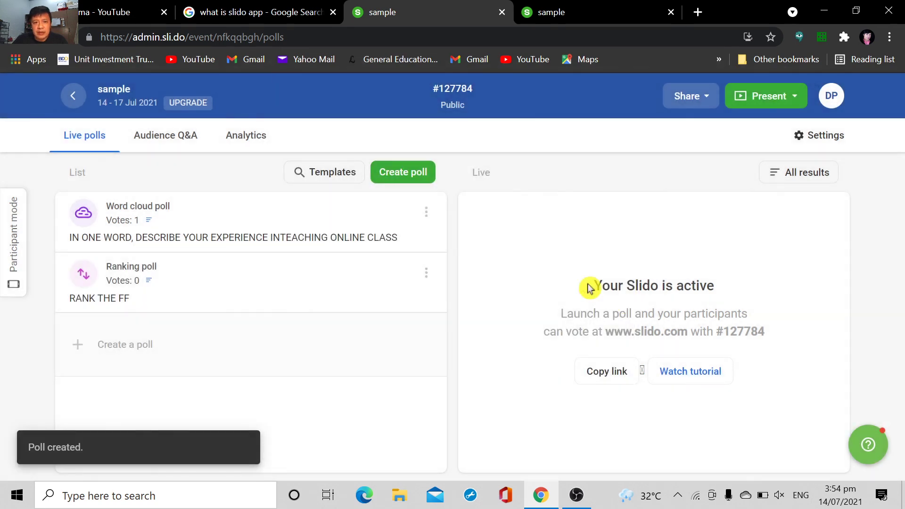